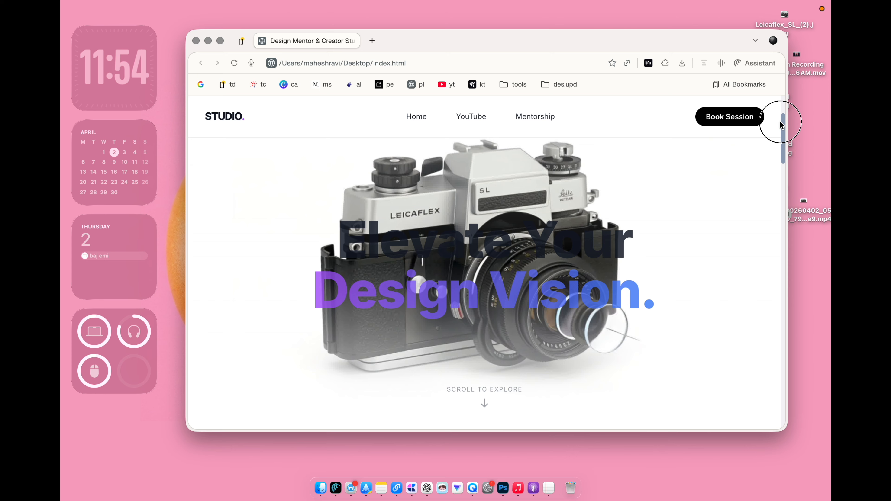
Preview the scroll-driven camera animation on the finished STUDIO landing page.
mouse_move(780, 121)
mouse_down()
mouse_move(780, 105)
mouse_move(782, 129)
mouse_up()
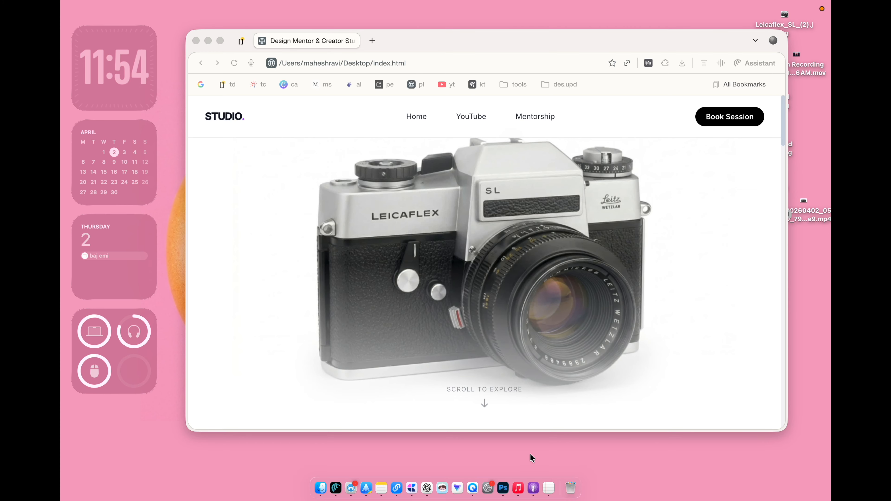
click(784, 105)
drag(783, 109, 782, 129)
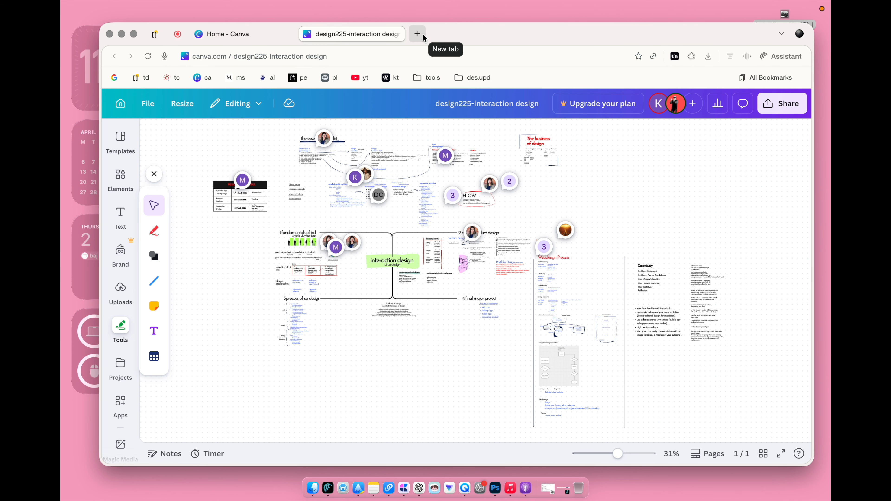
Move the browser window clear of the desktop files and preview Leicaflex_SL_(2).jpg.
drag(595, 31, 571, 31)
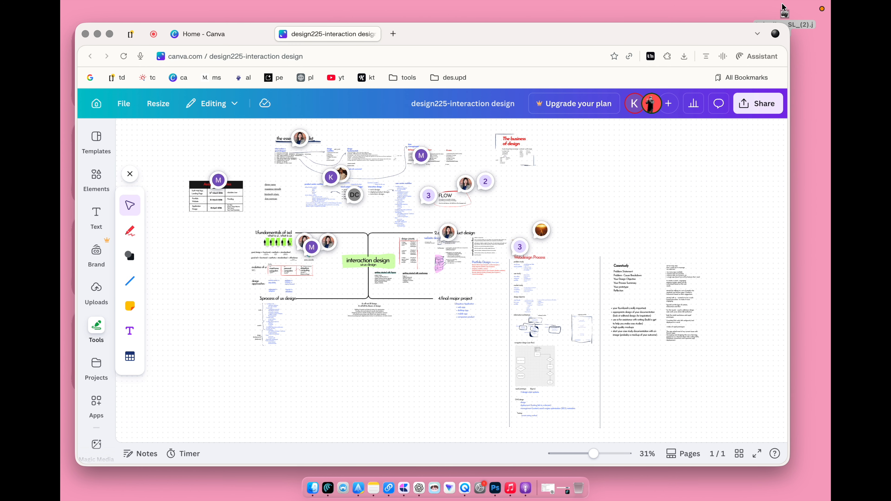
click(786, 13)
key(space)
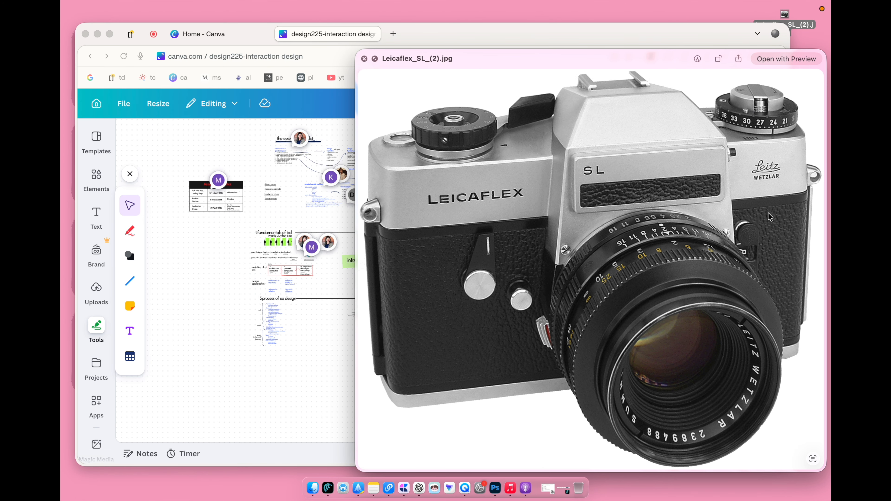
key(space)
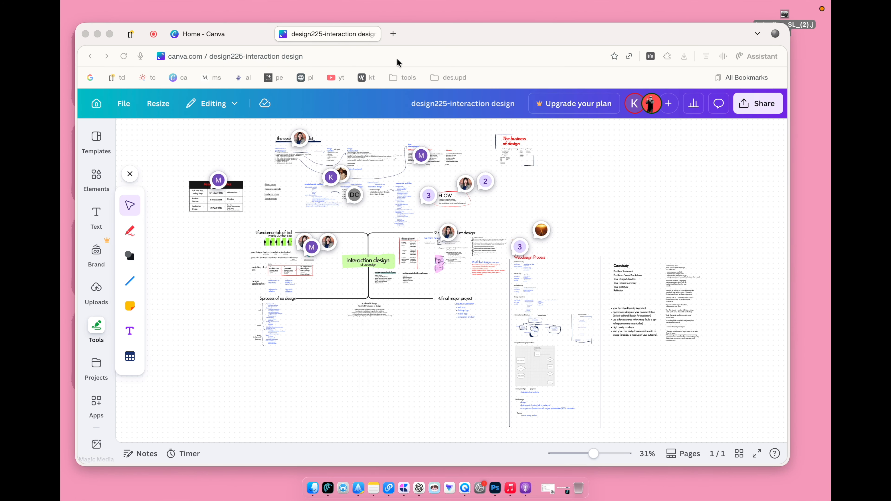
Search for "google gemini" in a new browser tab and open the Google Gemini site.
click(465, 24)
click(413, 32)
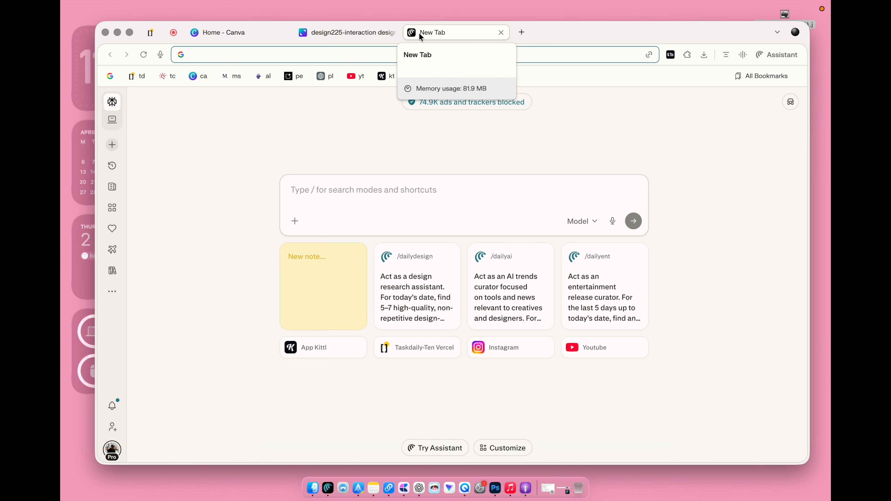
text(google )
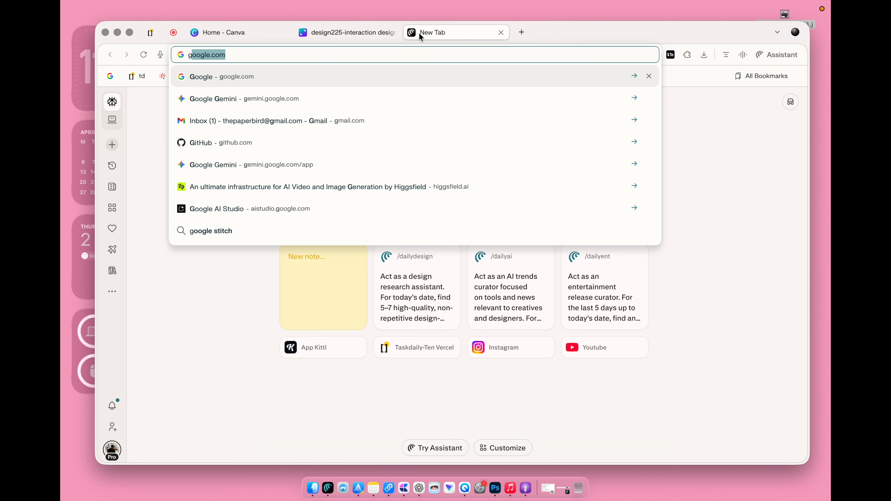
text(gemini)
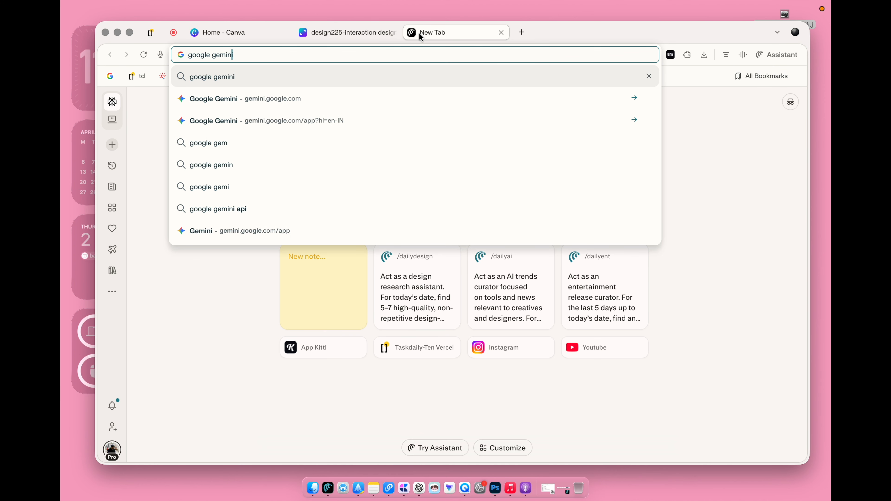
key(Return)
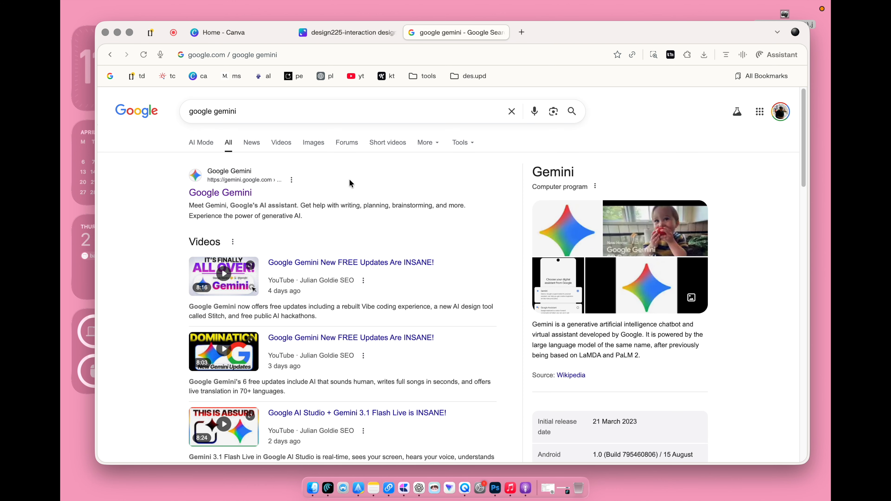
click(218, 192)
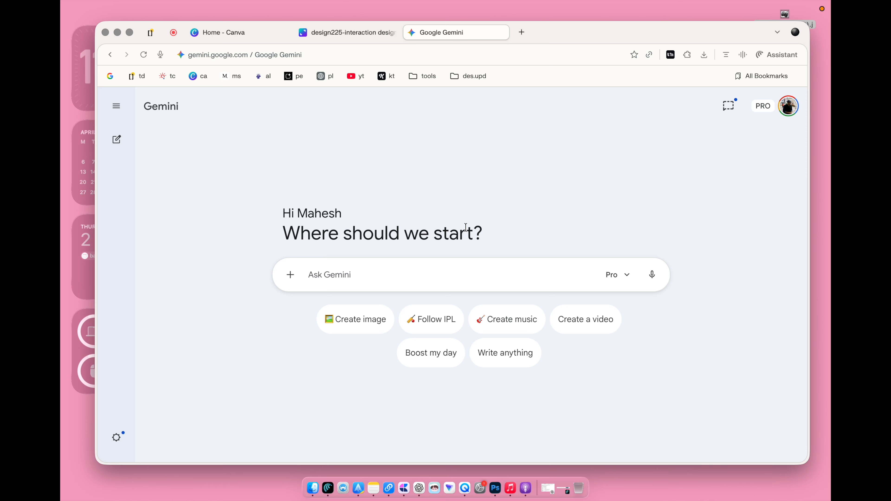
Switch Gemini to image creation and review the model choices, keeping Pro selected.
click(359, 318)
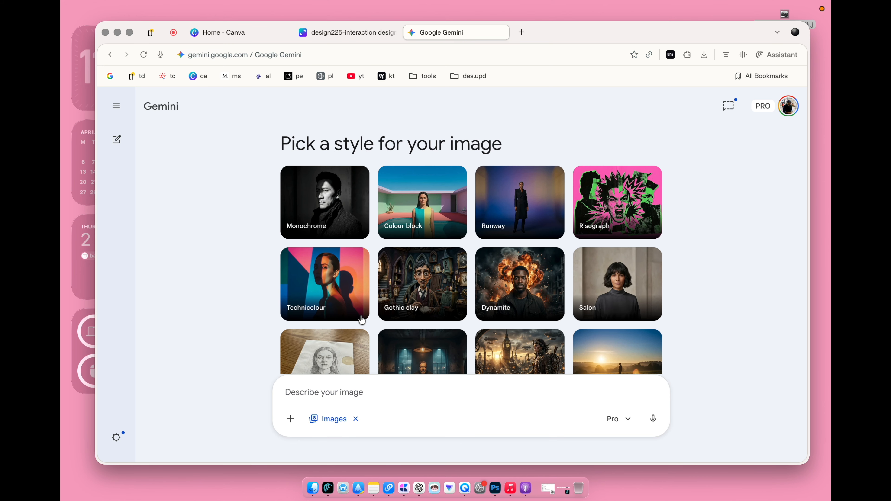
click(618, 419)
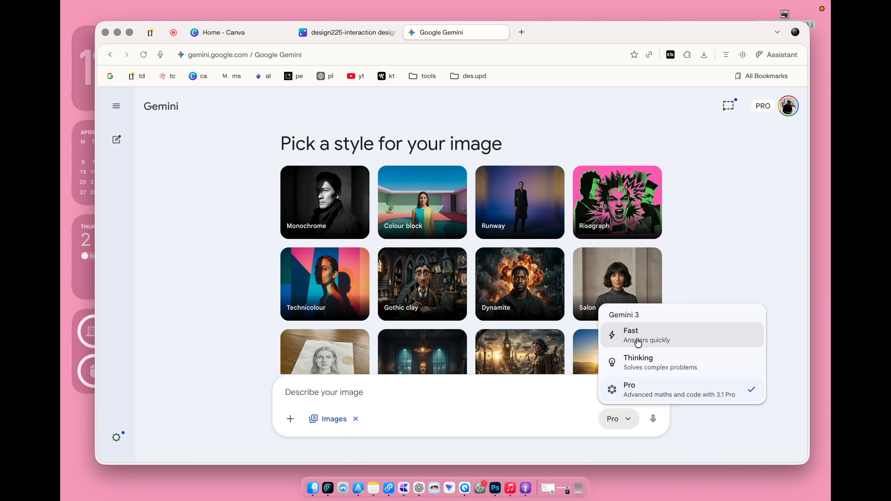
click(528, 396)
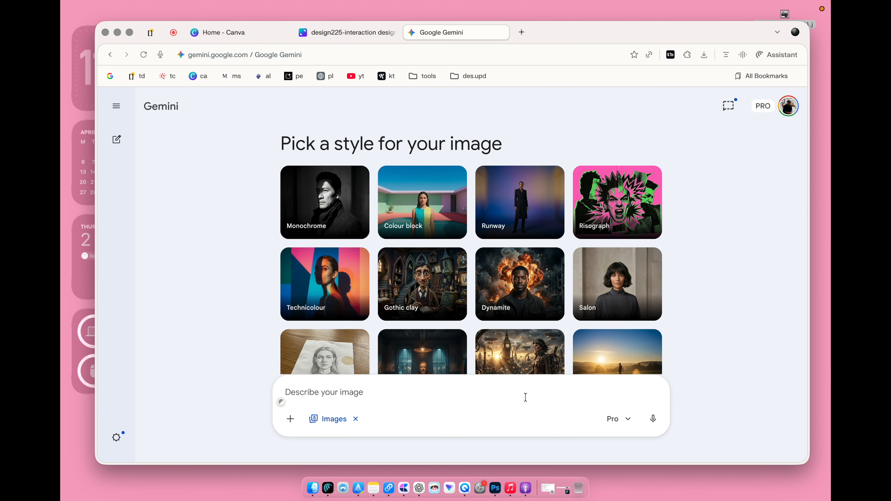
click(630, 423)
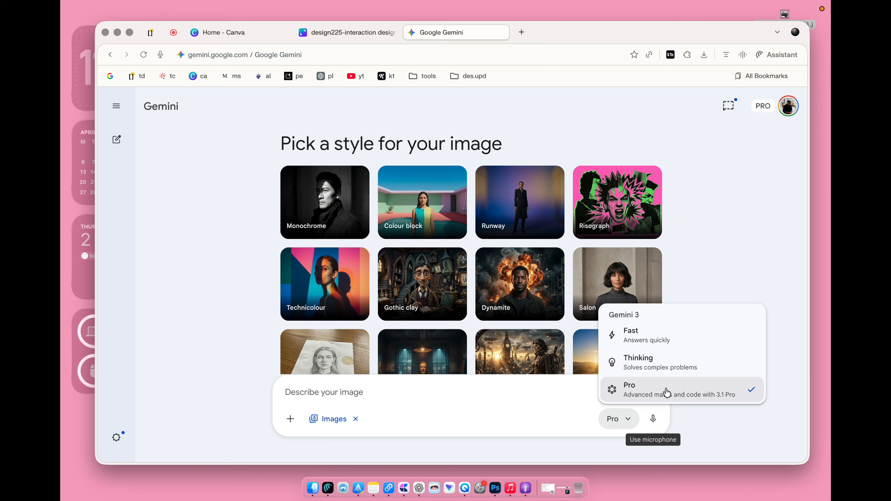
click(456, 391)
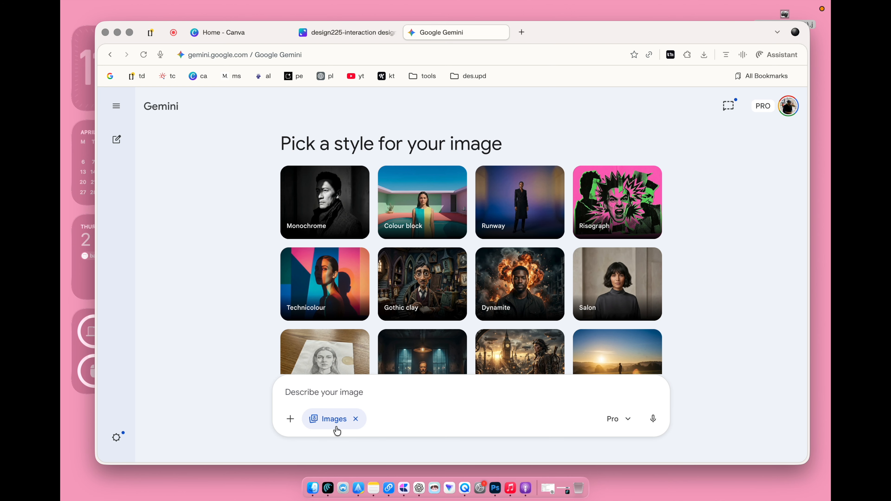
Attach Leicaflex_SL_(2).jpg from the Desktop folder to the image prompt.
click(285, 425)
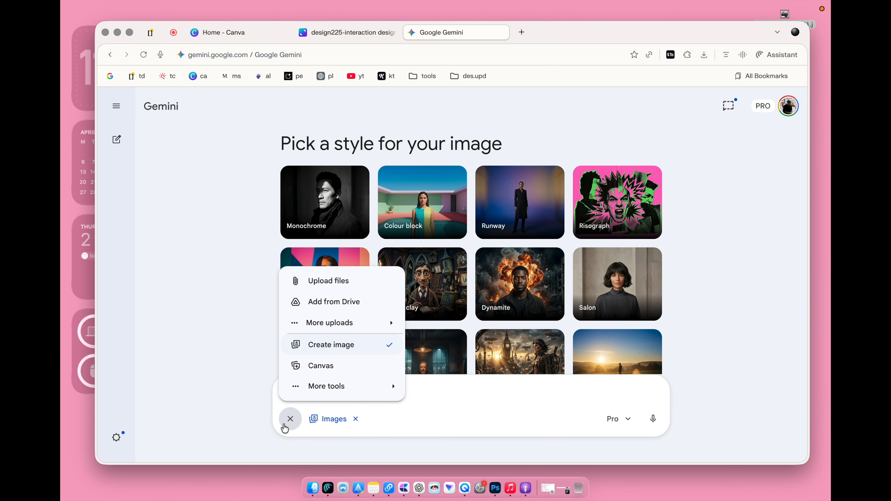
click(325, 284)
click(274, 153)
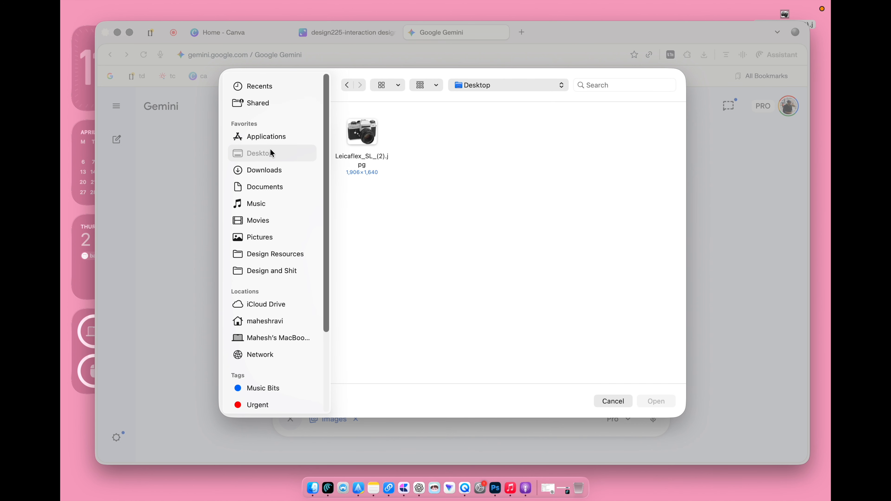
double_click(353, 136)
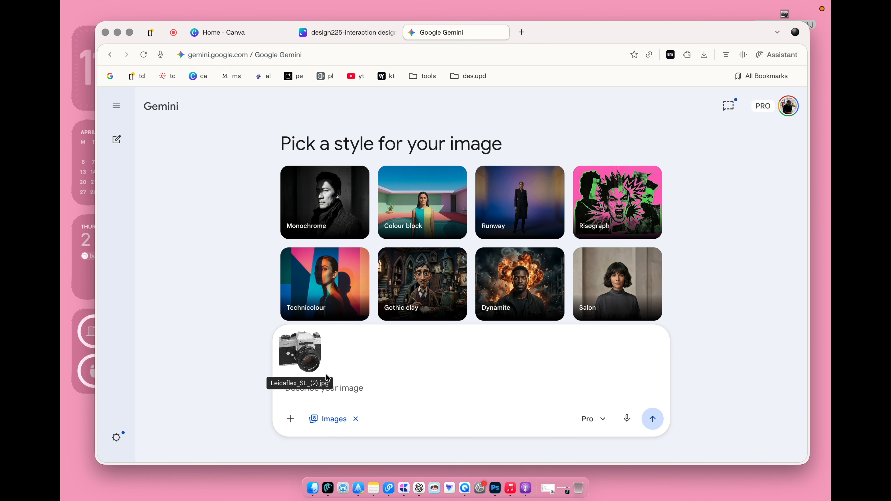
Submit the prompt "make a 16:9 version of this image with a clear white background".
click(365, 387)
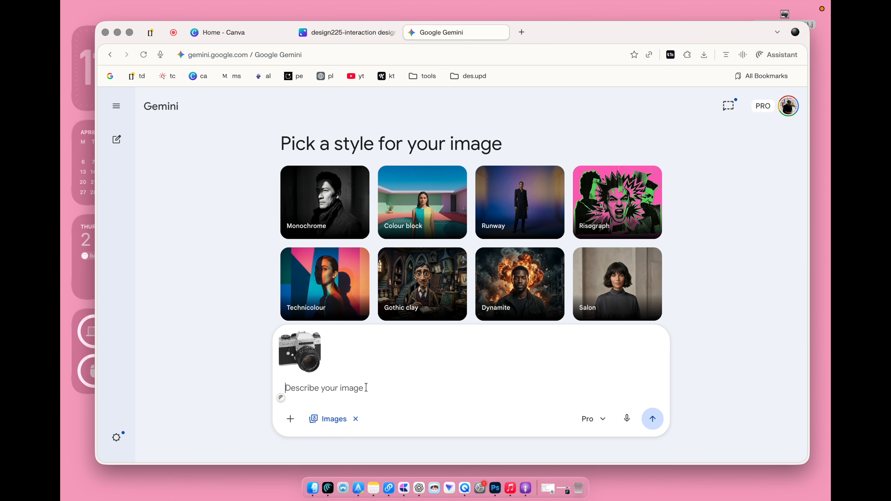
text(make )
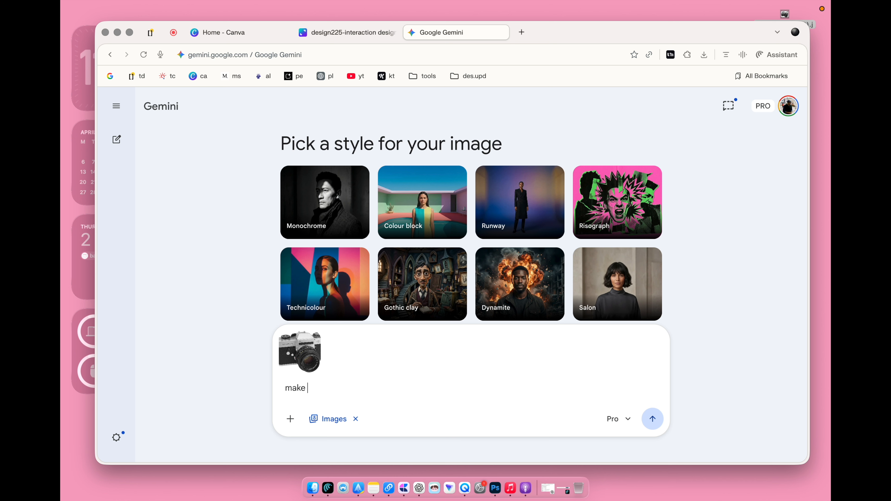
text(a 16:9)
text(version of this image)
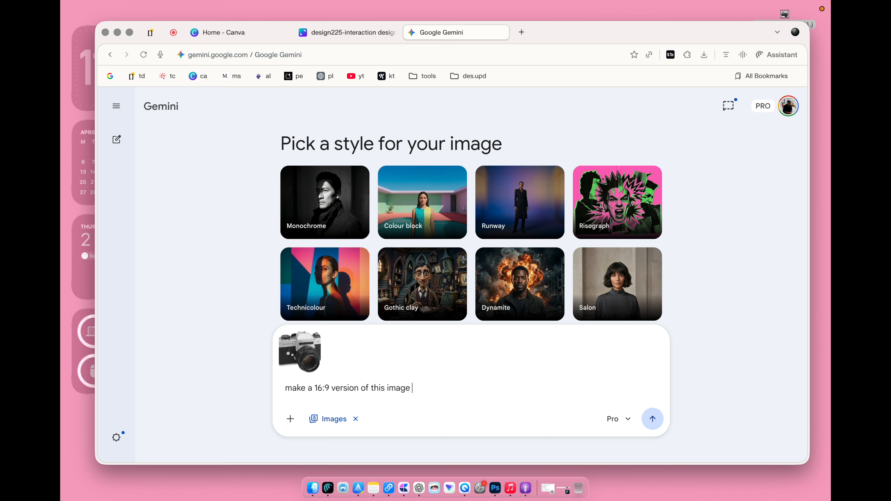
text( with a clear white bac)
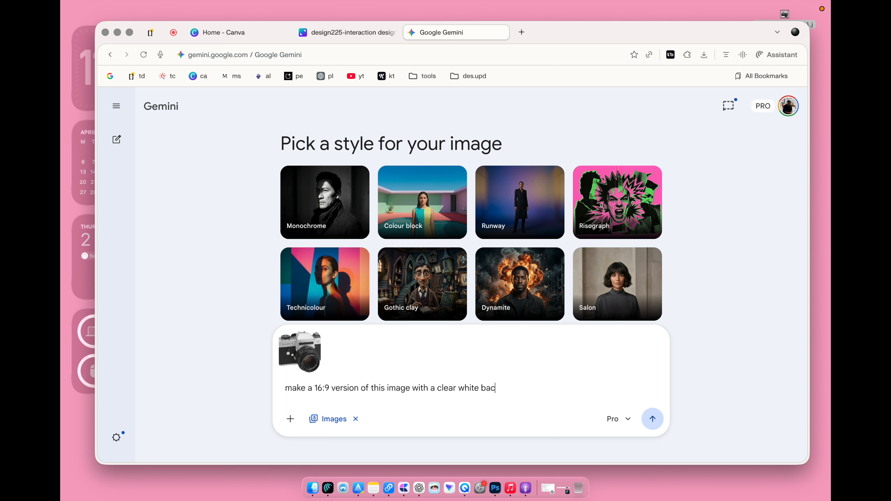
text(kground)
click(652, 418)
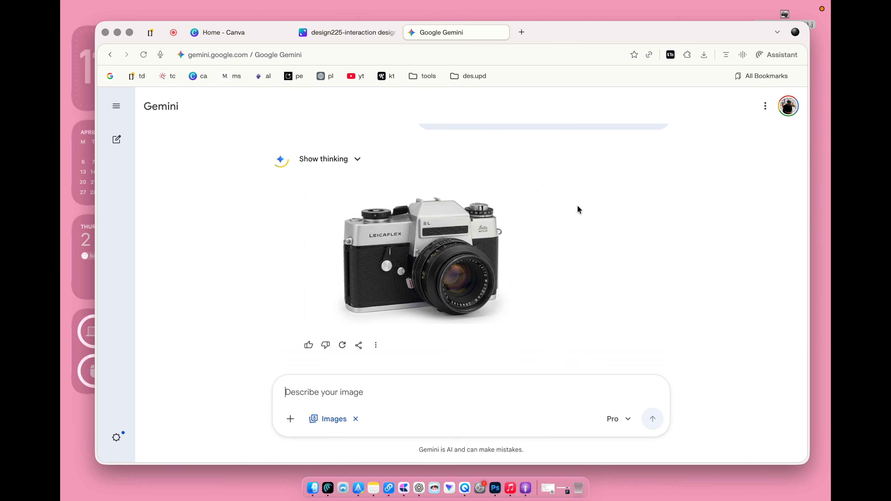
Download the generated 16:9 camera image in full size and attach that PNG from the Desktop to a new prompt.
mouse_move(481, 269)
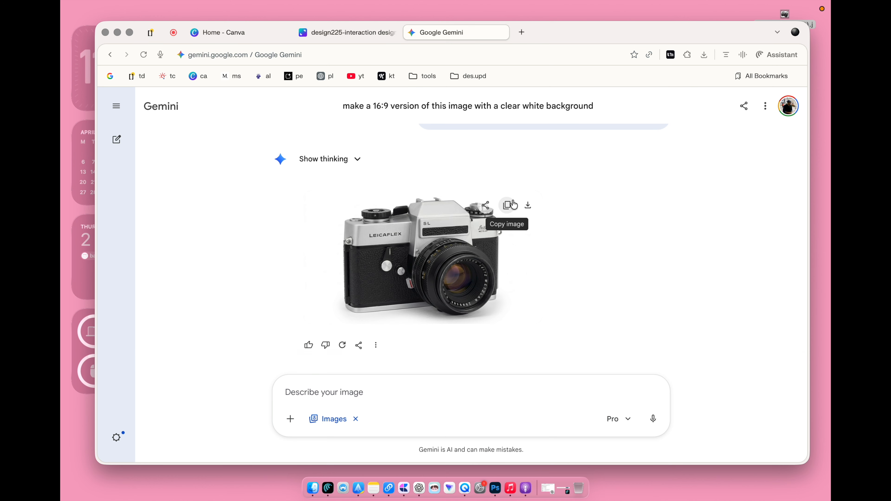
click(527, 205)
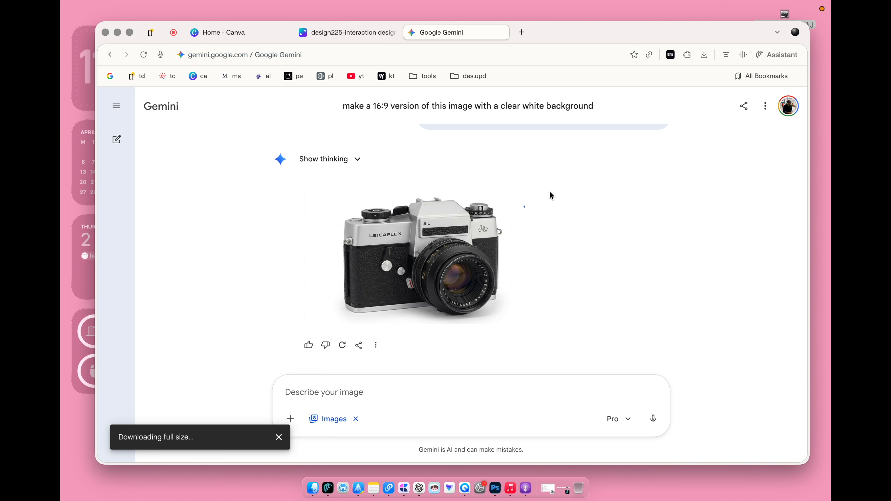
click(283, 415)
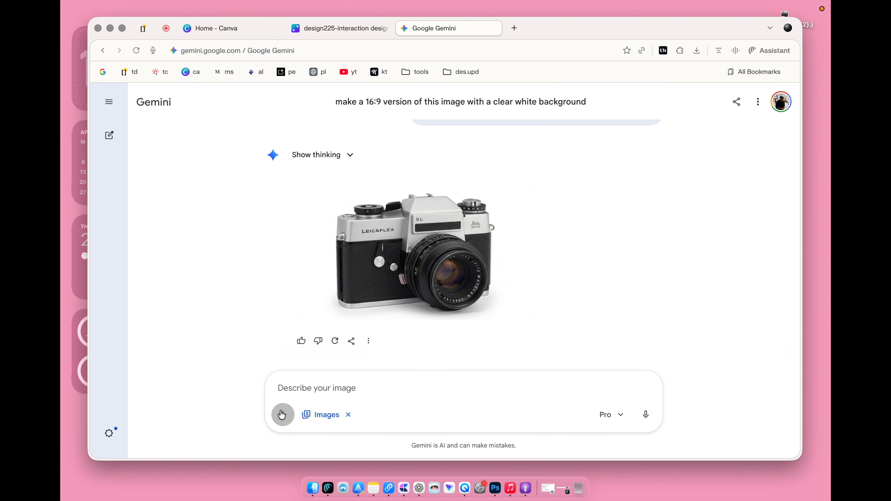
click(312, 282)
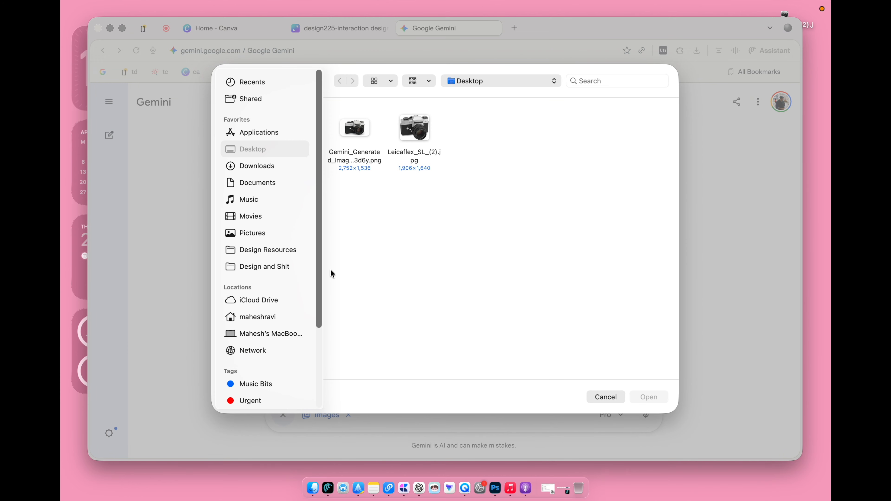
click(374, 162)
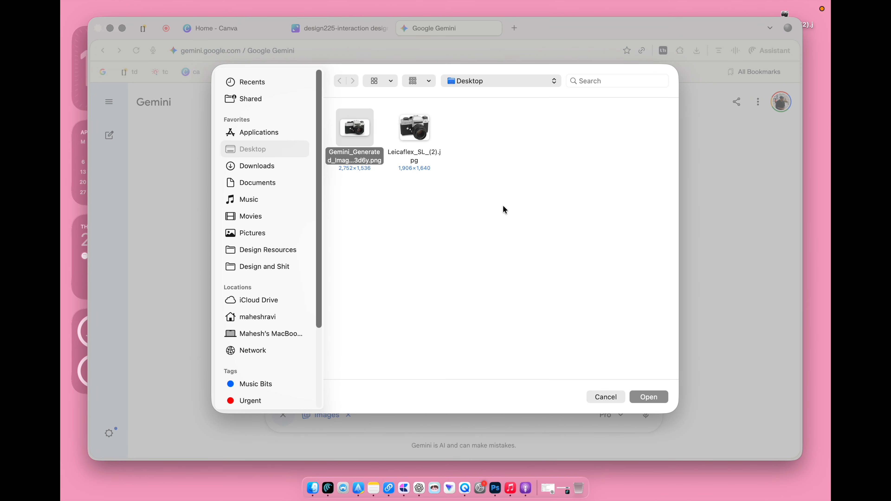
click(665, 397)
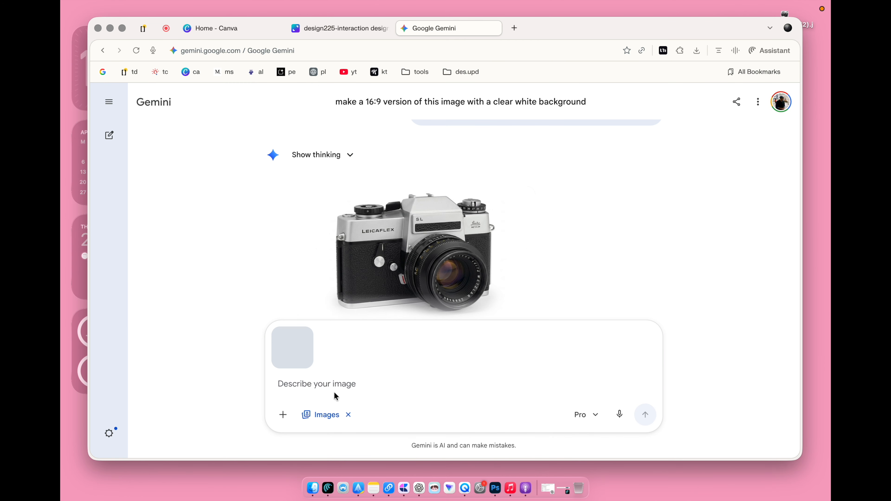
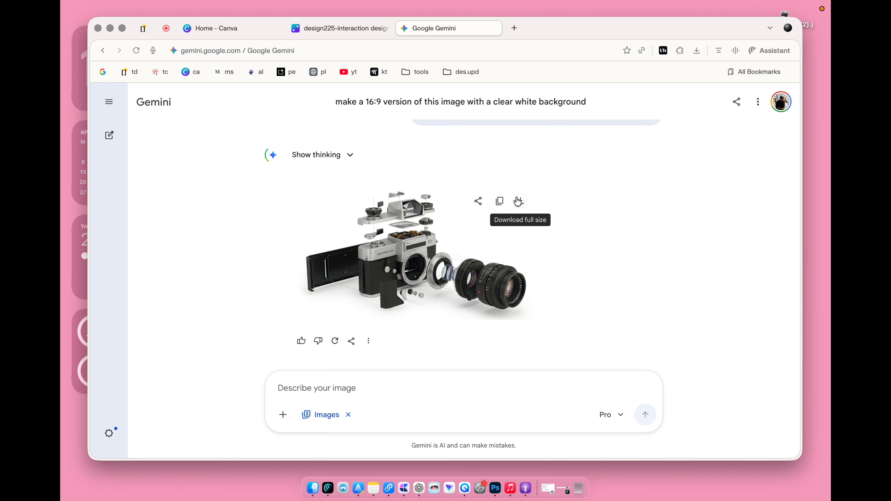
Download the exploded-view camera image in full size and place the file on the desktop beside the first generated image.
click(515, 200)
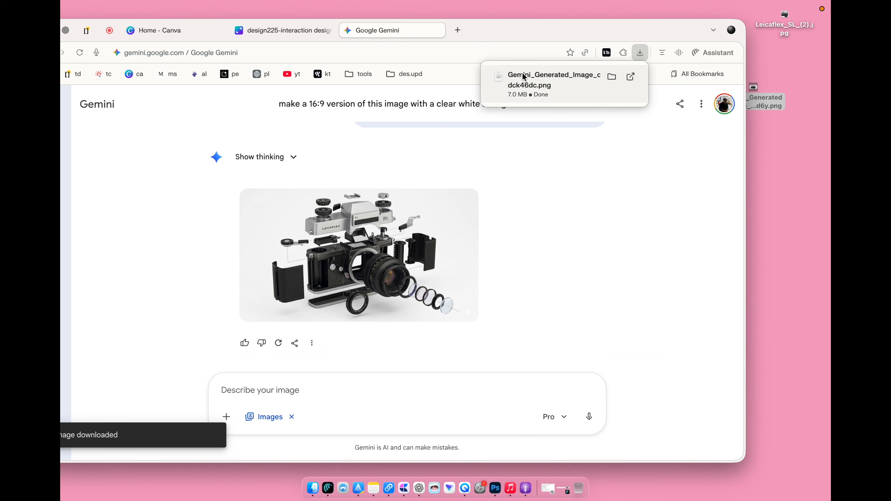
drag(525, 77, 758, 135)
drag(698, 31, 626, 29)
Preview the assembled and exploded camera images on the desktop, and move the browser window back over the desktop.
click(755, 97)
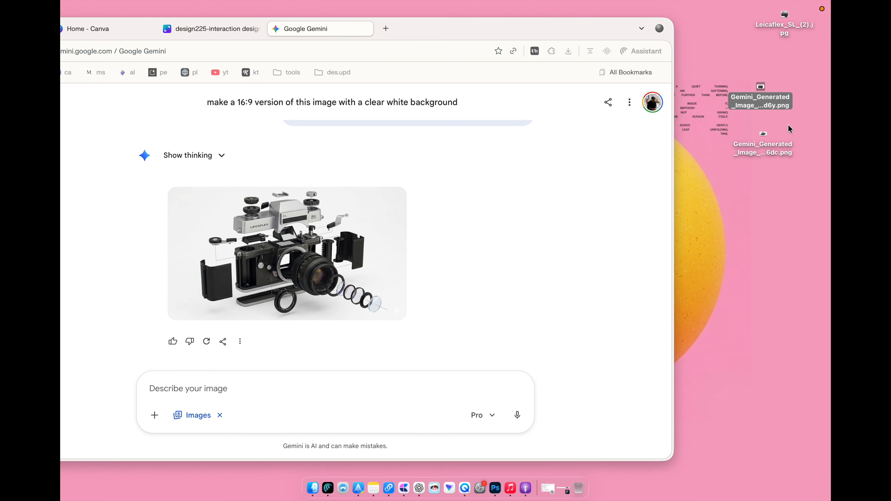
key(space)
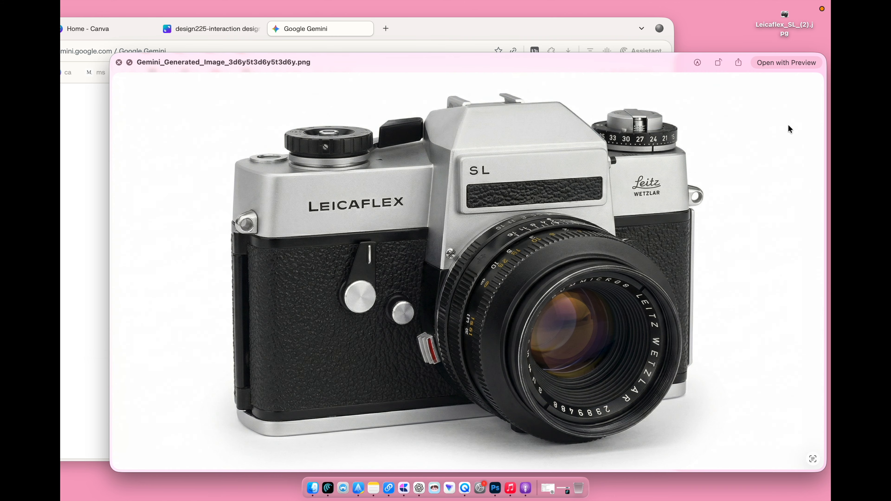
key(Down)
key(space)
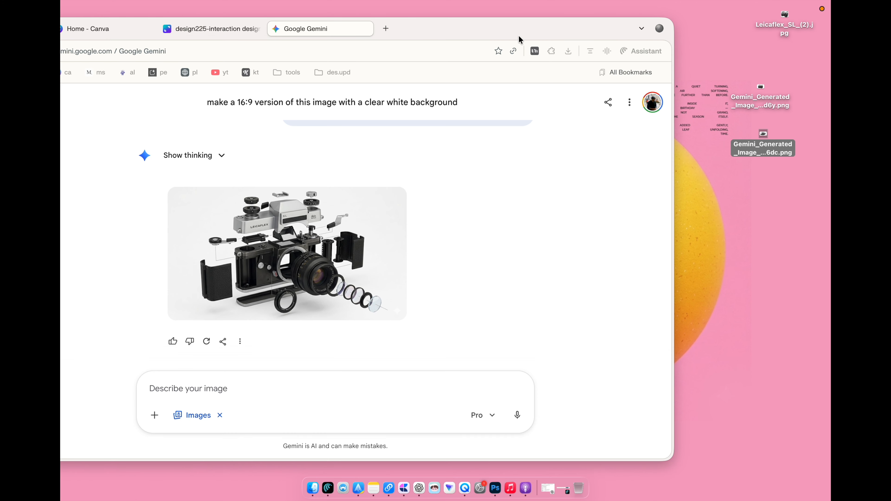
drag(519, 36, 631, 41)
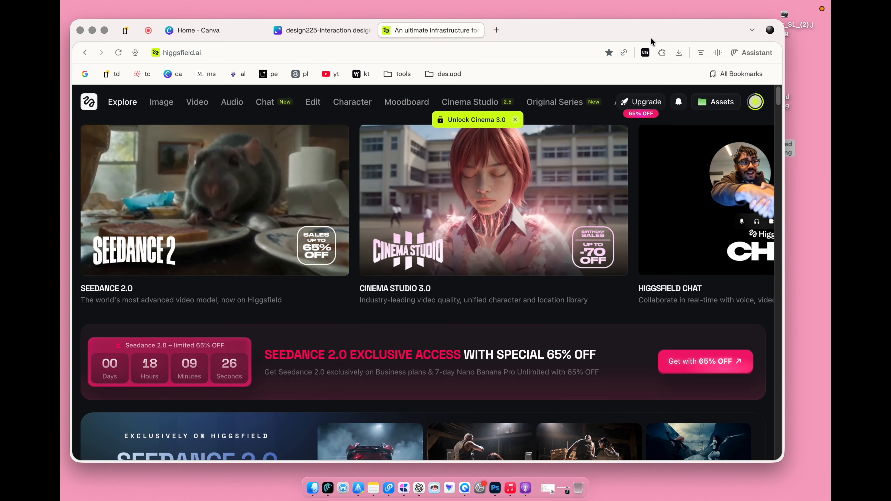
Browse the image generation features and models offered on higgsfield.ai, such as Nano Banana Pro and GPT Image 1.5.
drag(651, 37, 660, 32)
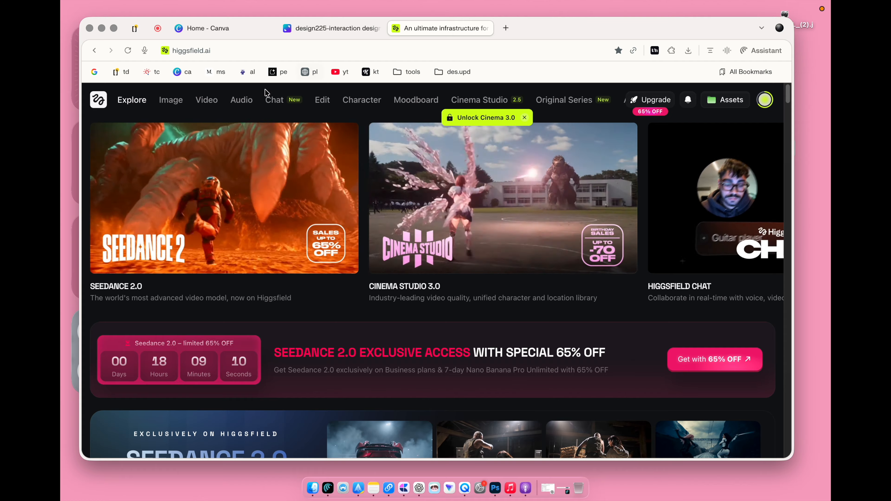
mouse_move(175, 102)
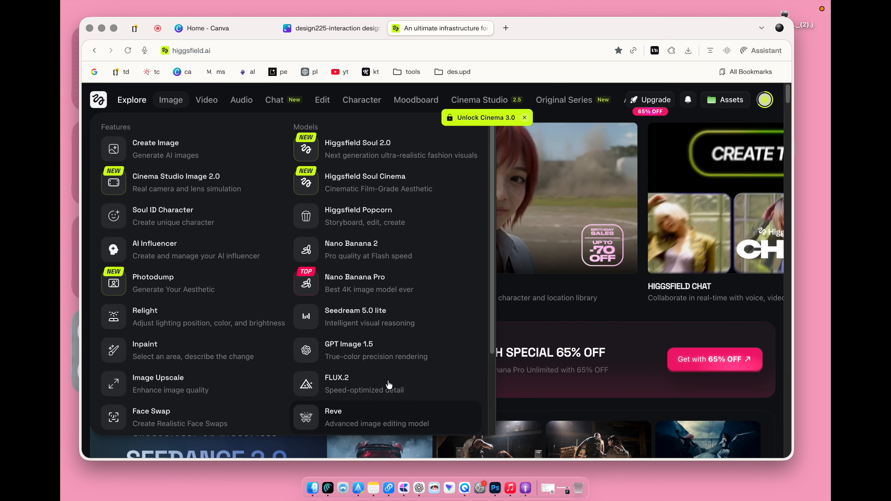
scroll(389, 385, down, 5)
scroll(393, 316, up, 5)
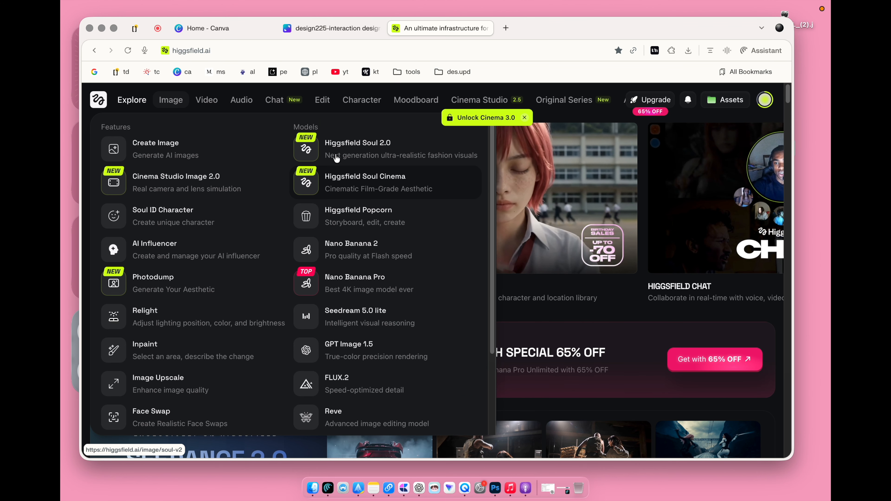
scroll(393, 263, down, 2)
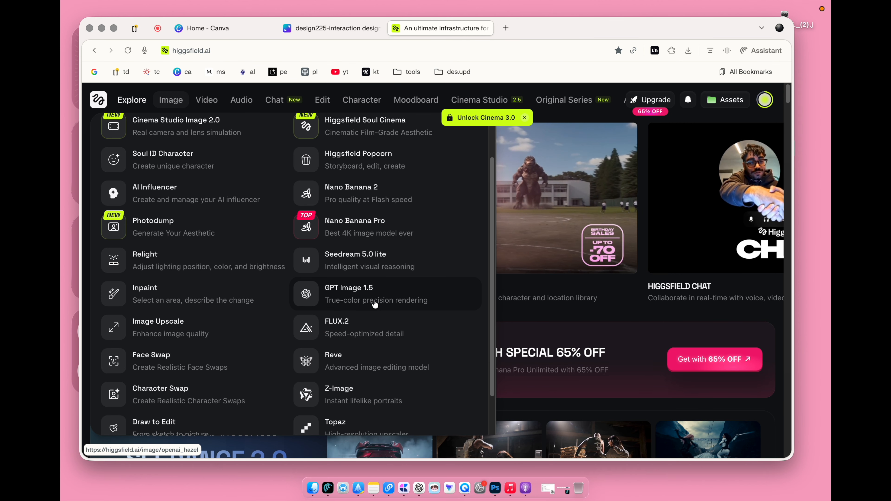
scroll(417, 372, down, 2)
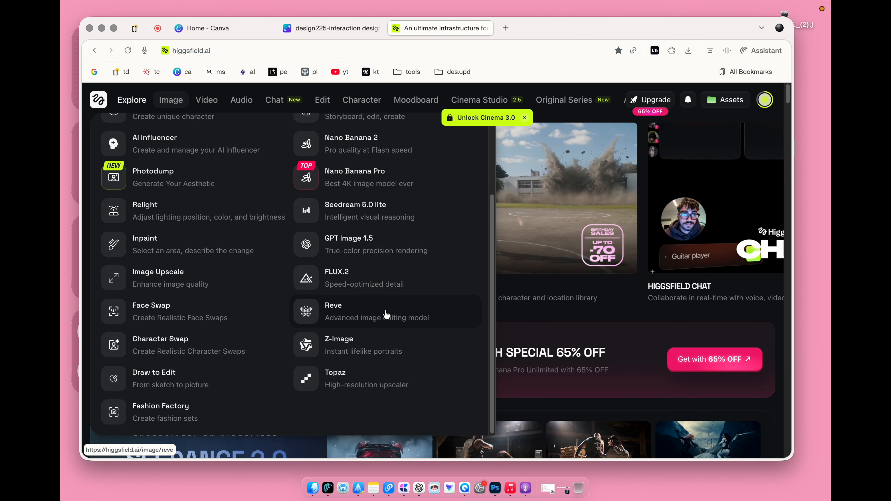
scroll(386, 314, up, 4)
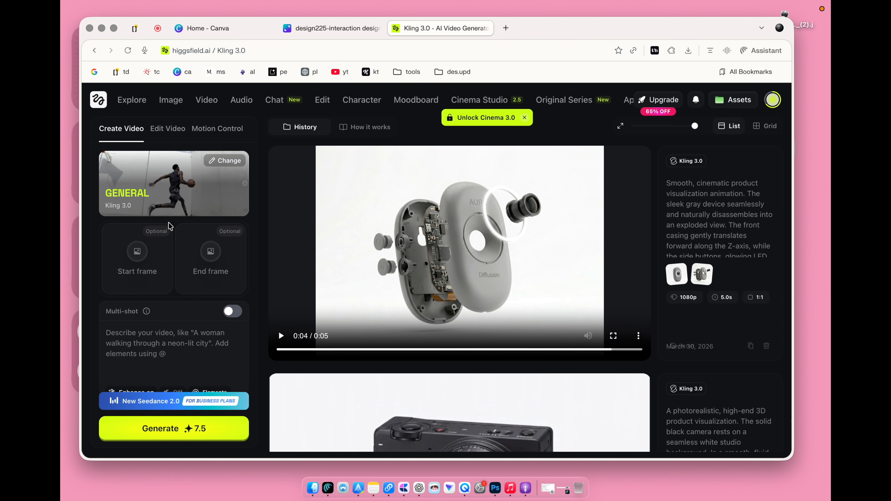
Add the assembled camera PNG from the Desktop as the Kling 3.0 video's start frame and the exploded-view PNG as its end frame.
click(137, 252)
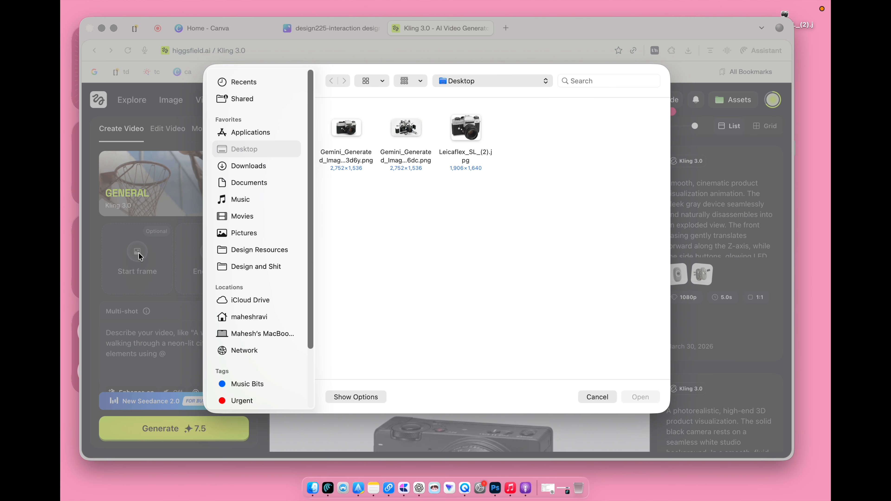
click(347, 135)
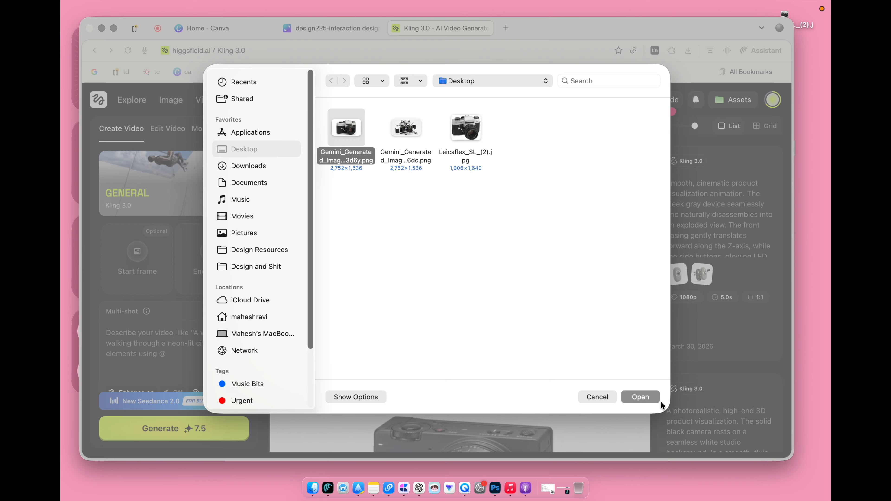
click(635, 397)
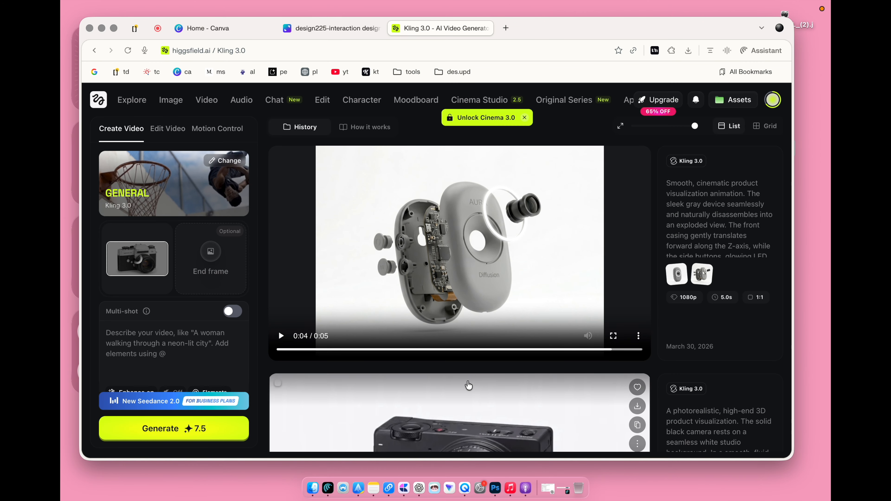
click(211, 252)
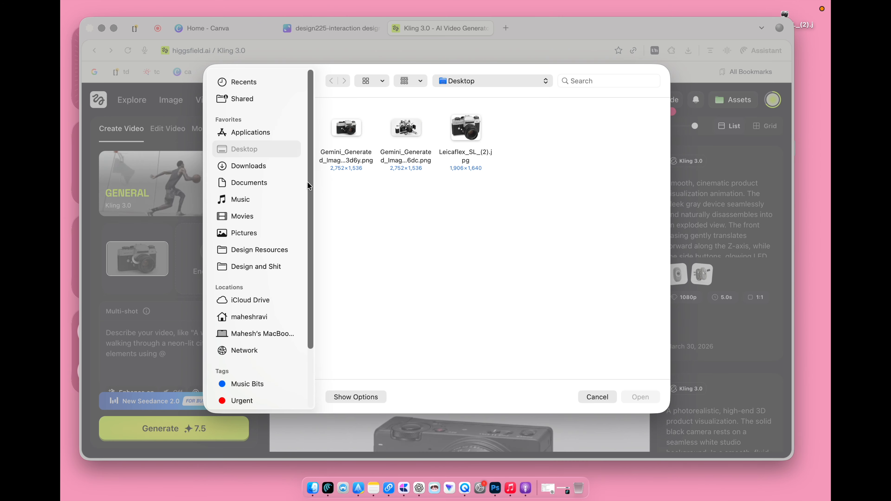
click(422, 160)
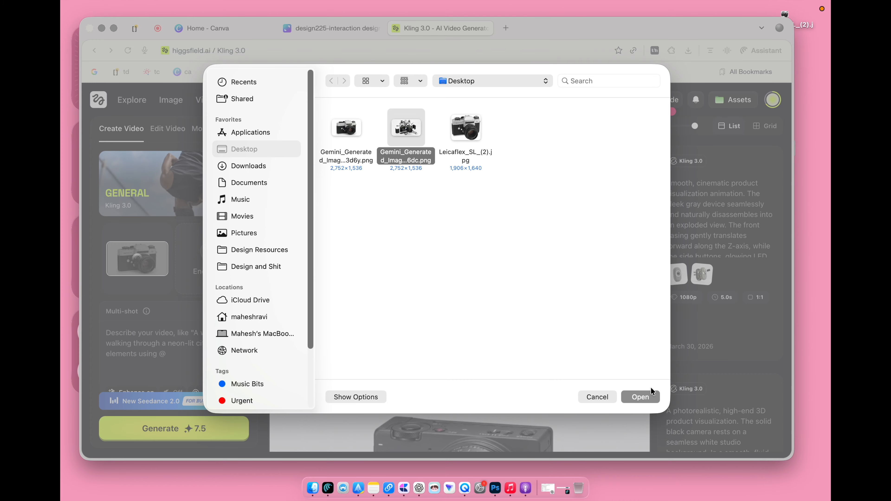
click(635, 396)
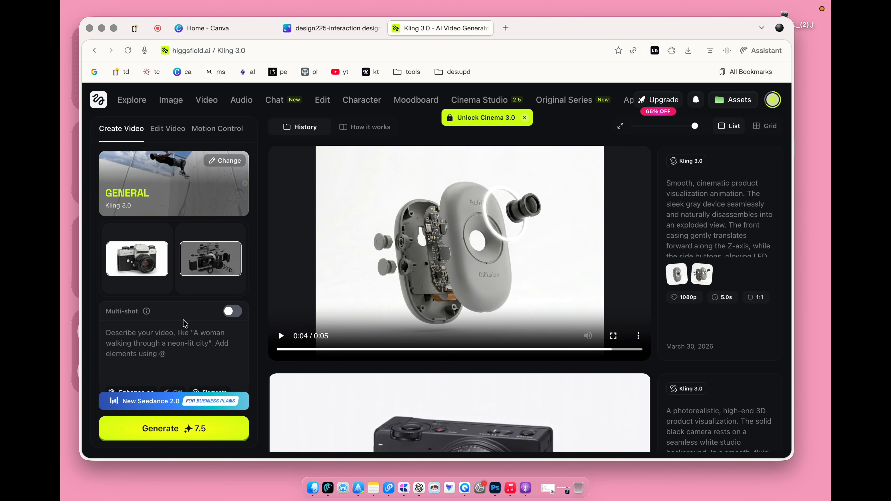
Switch to Gemini in a new tab and ask for a text prompt for a video transitioning a camera from normal state to exploded view.
scroll(185, 323, down, 3)
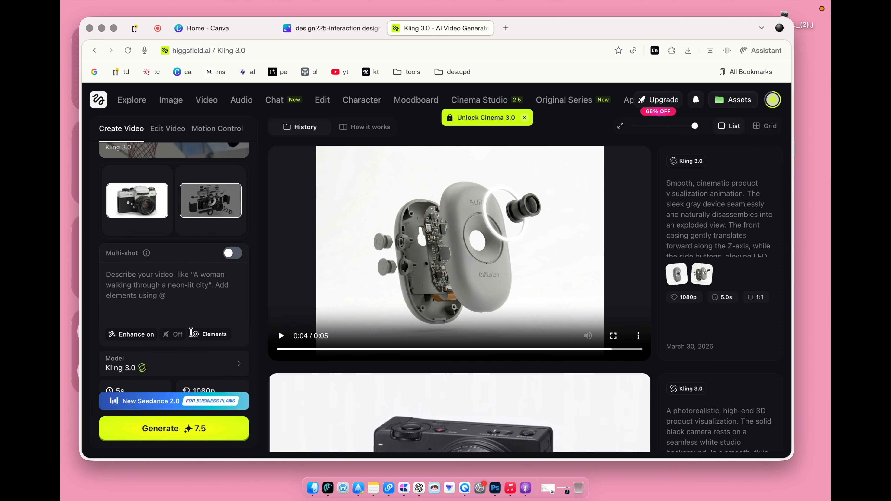
click(131, 290)
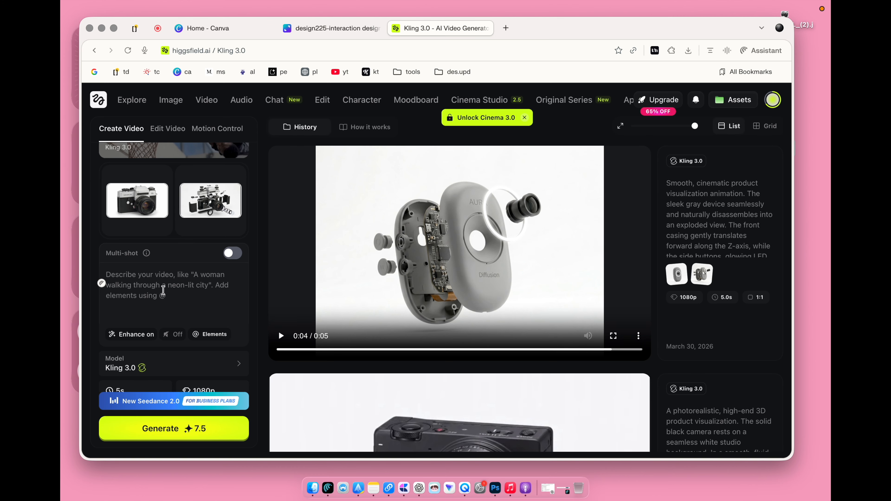
scroll(165, 291, up, 3)
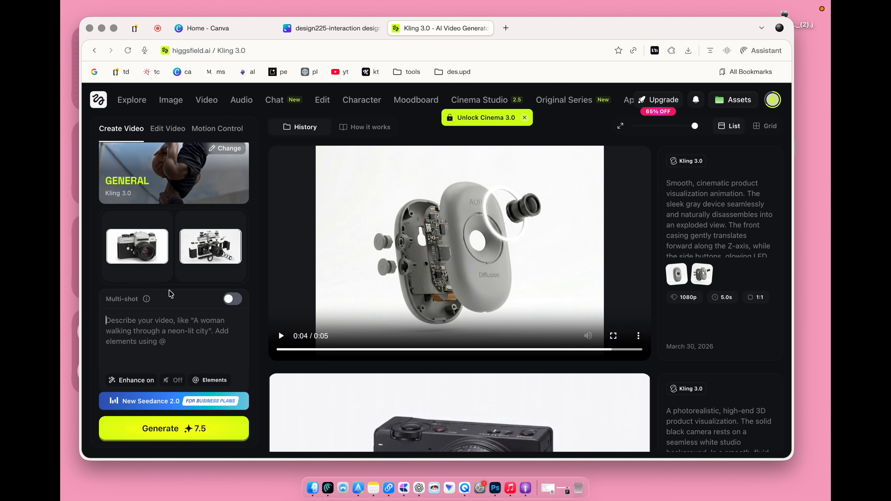
click(506, 28)
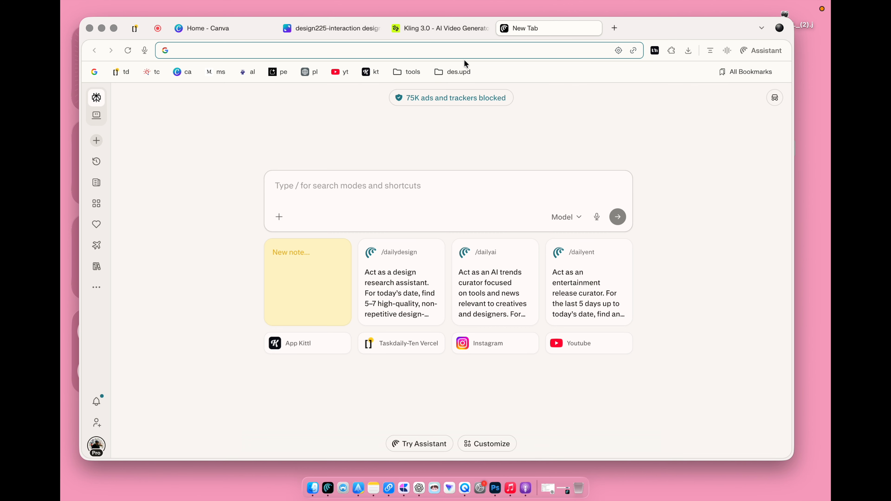
text(gemini.google.com)
key(Return)
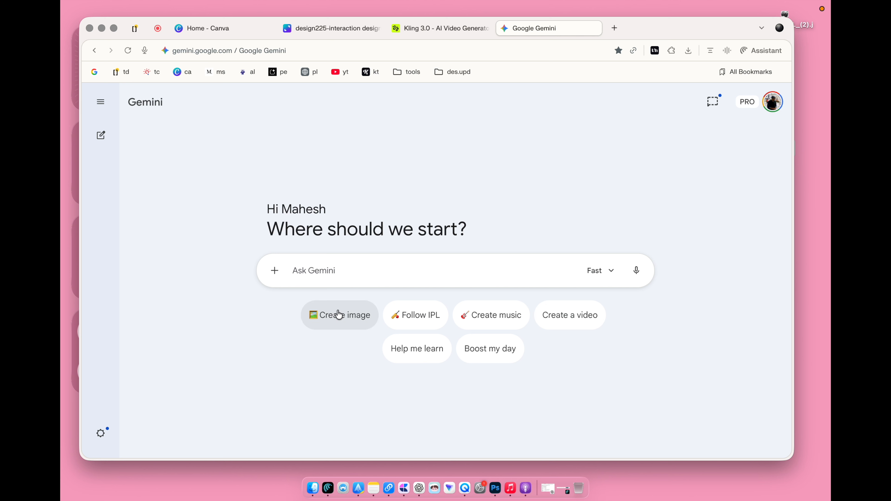
text(write me a prompt to create a video that transitions from a normal state)
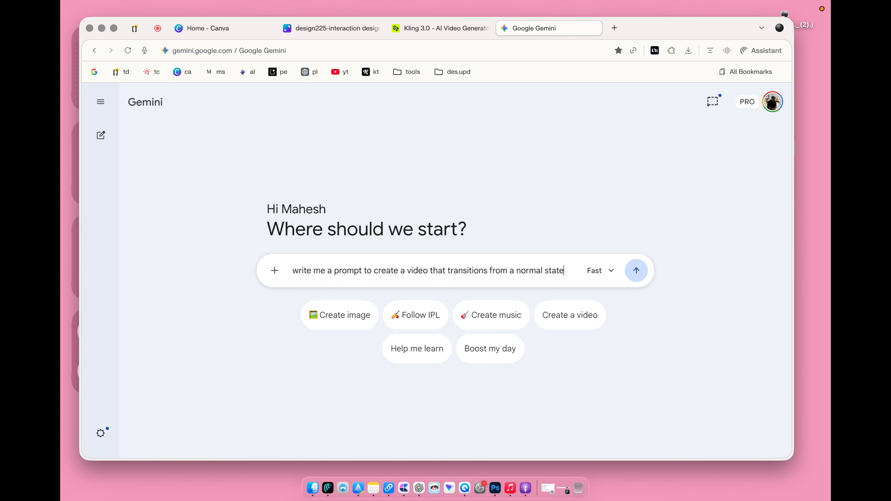
text(to an expl)
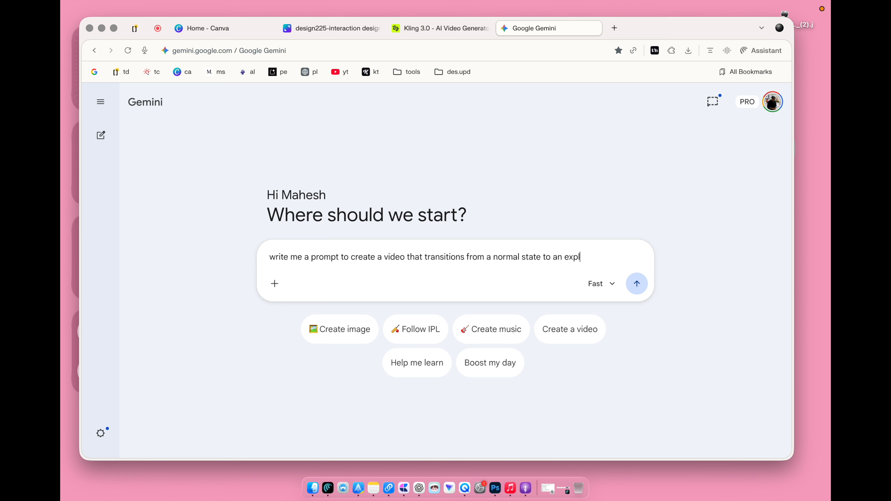
text(f a p)
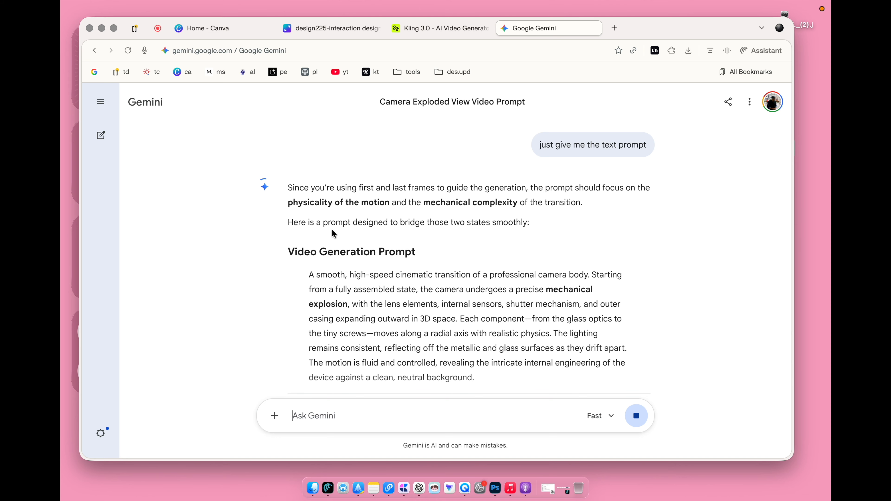
Copy the full video generation prompt paragraph from Gemini's answer, from "A smooth, high-speed cinematic transition" to "neutral background".
scroll(333, 228, down, 4)
scroll(346, 171, up, 2)
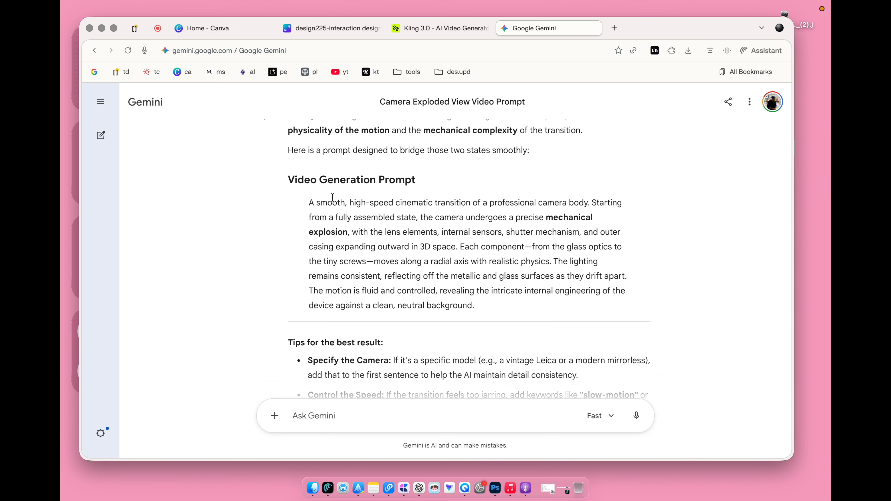
drag(311, 202, 484, 302)
right_click(469, 232)
click(470, 237)
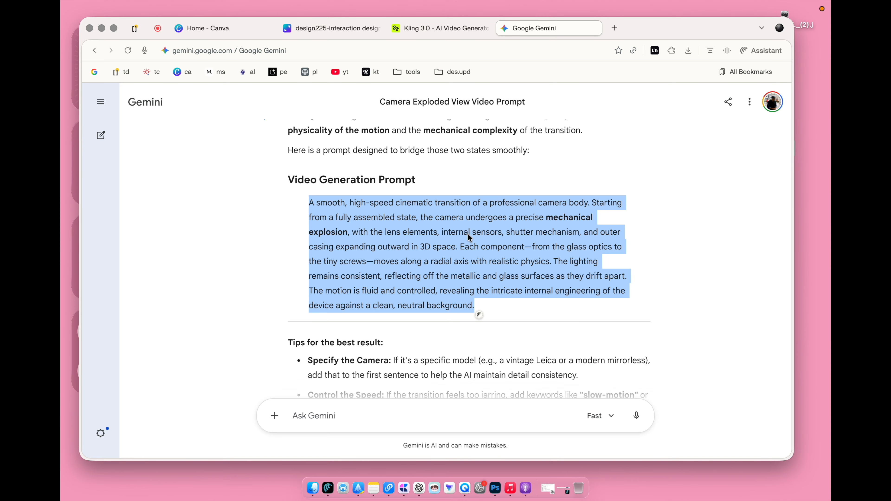
Switch back to Higgsfield, paste the copied prompt as the Kling 3.0 video description, and review its text.
click(400, 31)
right_click(118, 313)
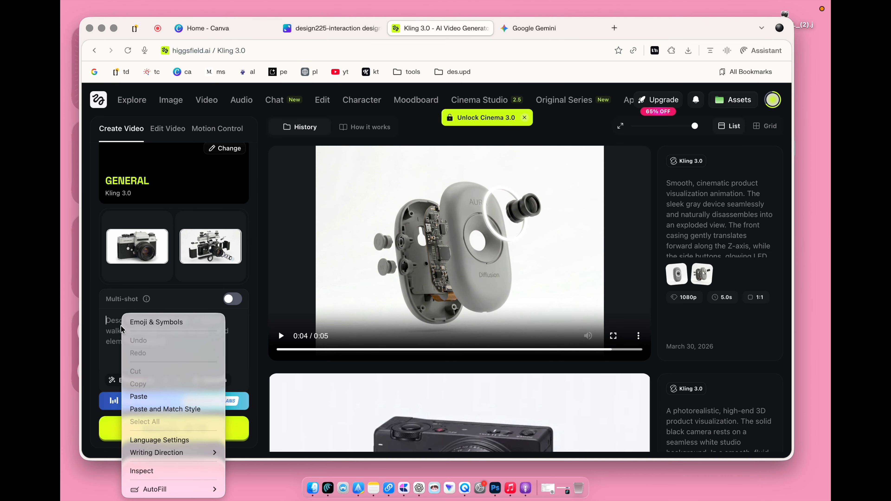
click(134, 396)
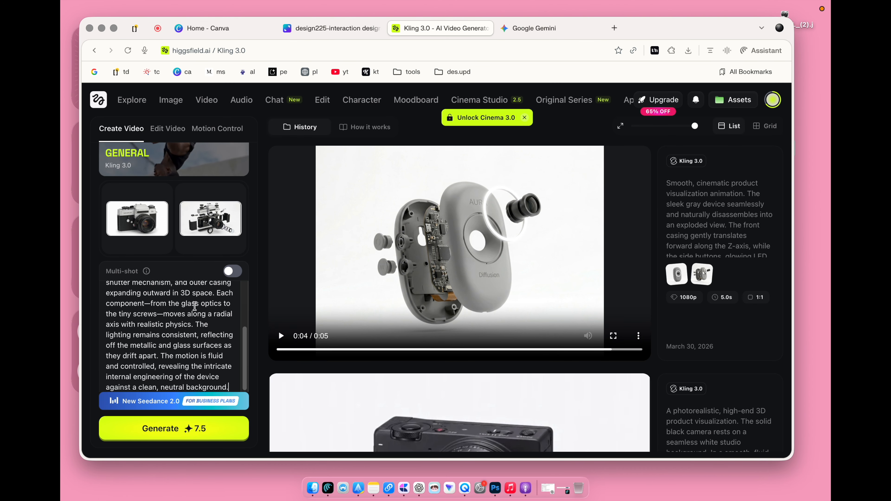
scroll(205, 323, down, 1)
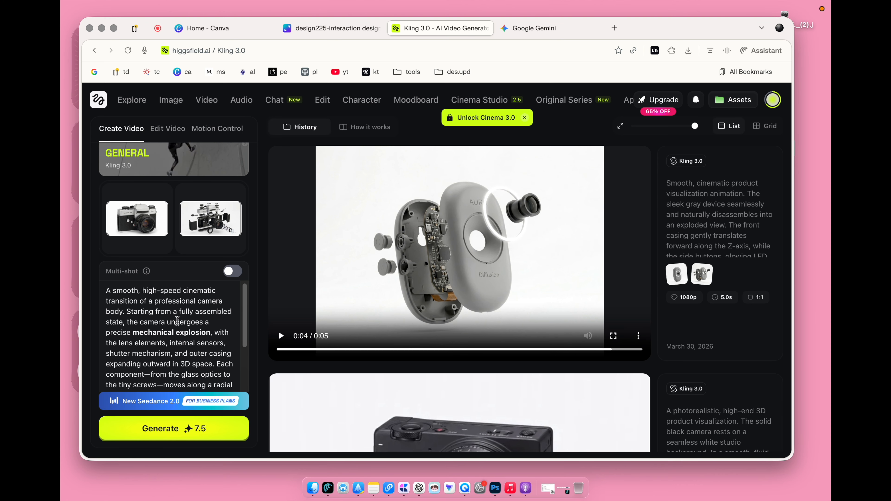
scroll(174, 316, down, 1)
scroll(178, 319, down, 3)
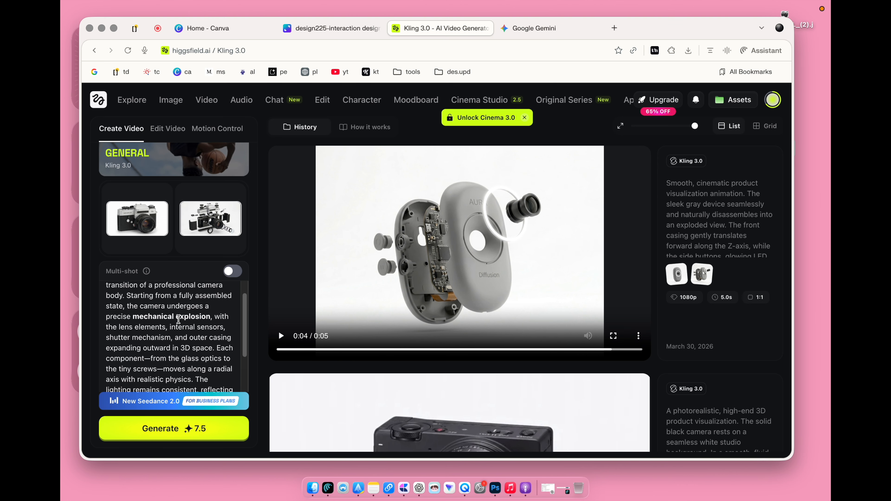
scroll(179, 319, down, 4)
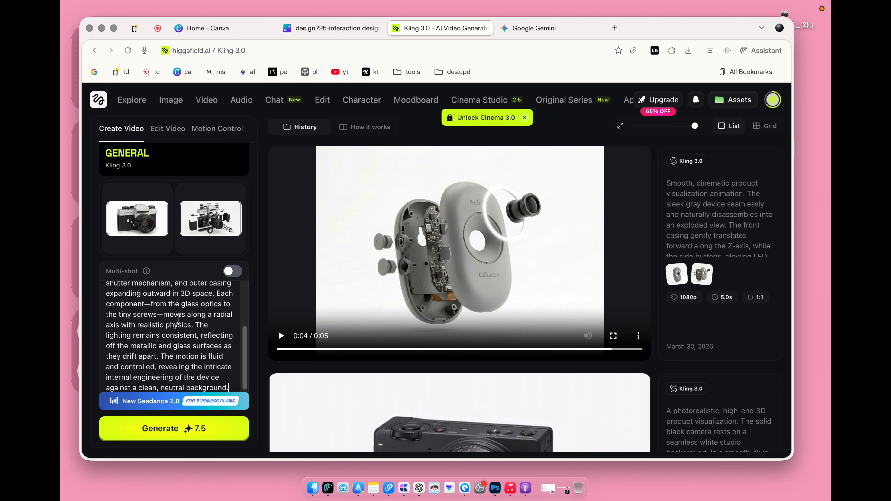
scroll(179, 319, down, 3)
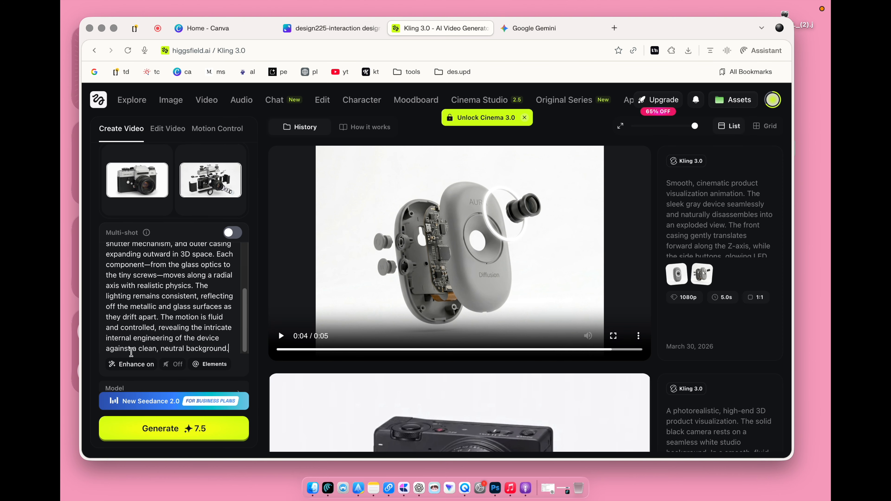
scroll(215, 291, down, 2)
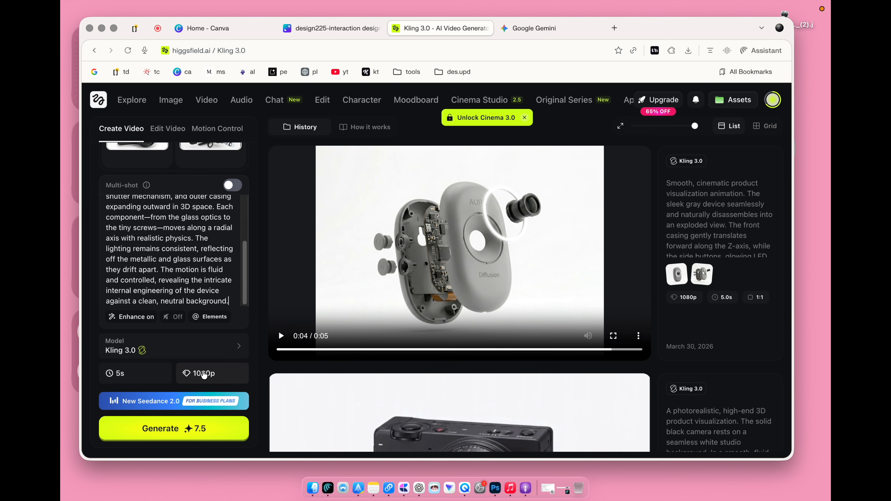
click(204, 374)
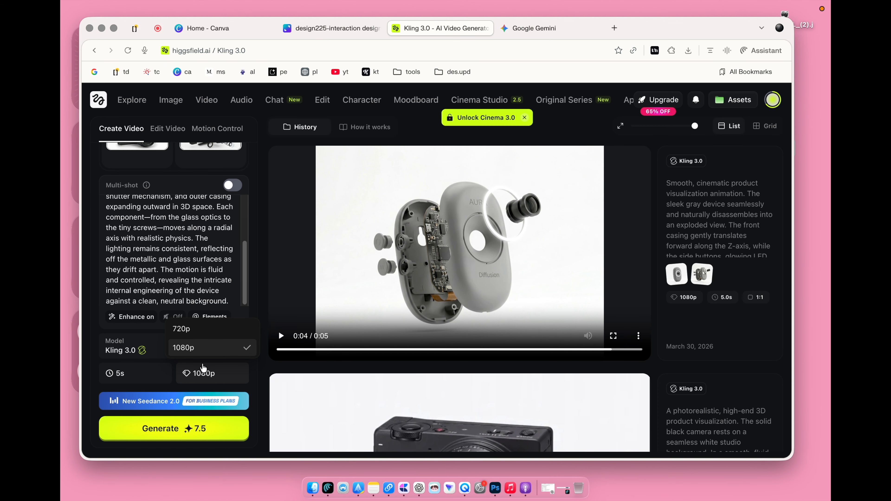
click(198, 336)
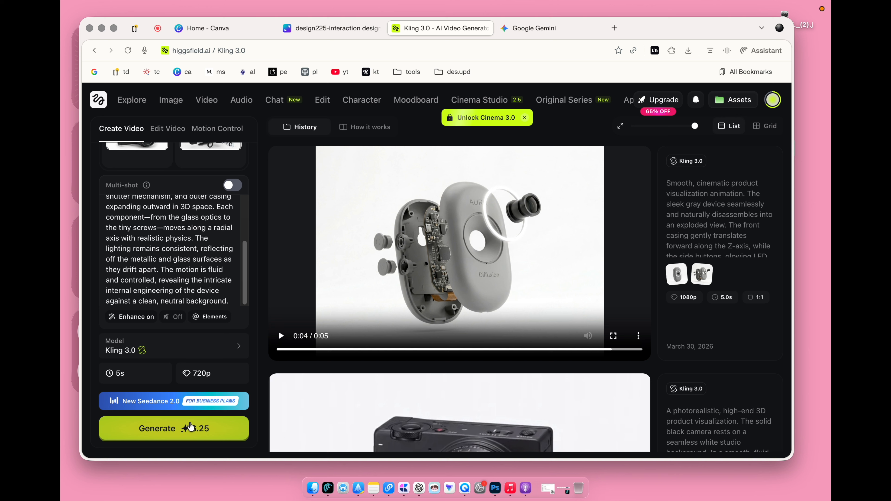
click(211, 378)
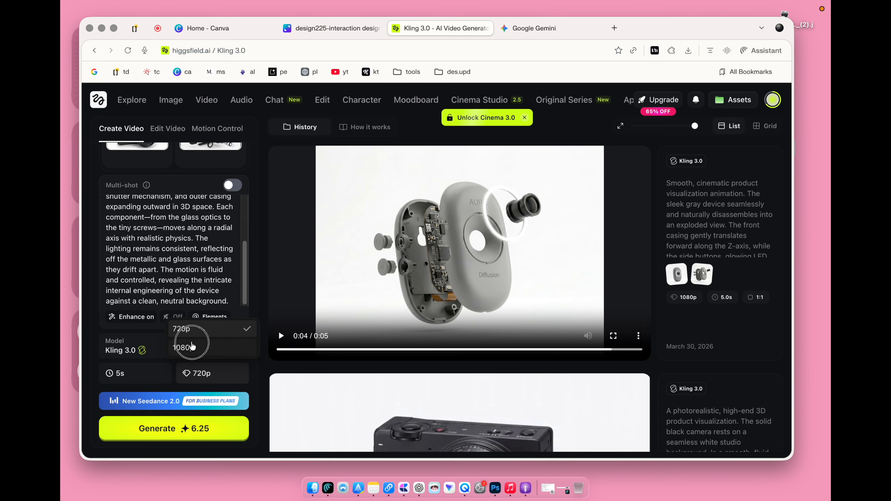
click(189, 347)
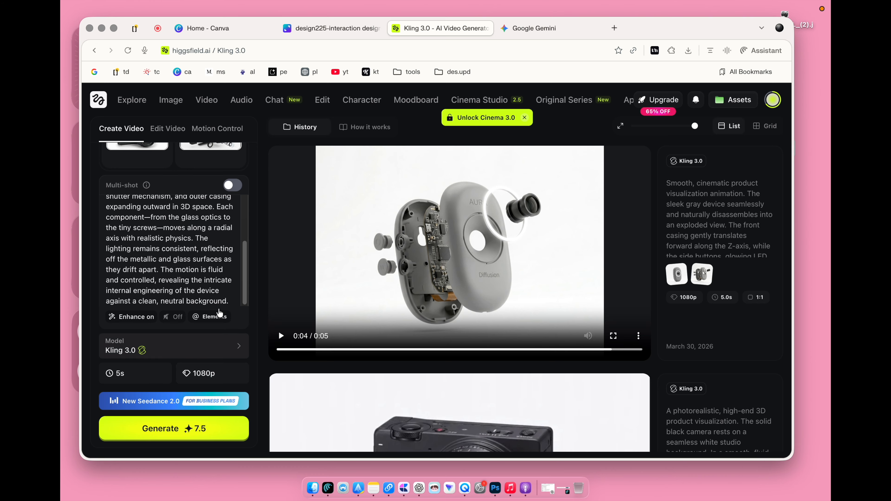
Check the pasted prompt once more and generate the 5-second 1080p Kling 3.0 video.
scroll(228, 268, up, 3)
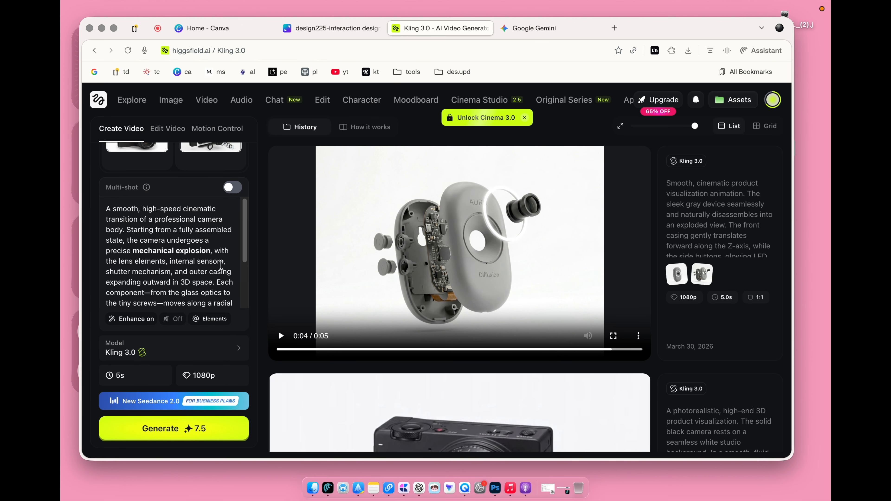
scroll(222, 263, down, 3)
click(197, 428)
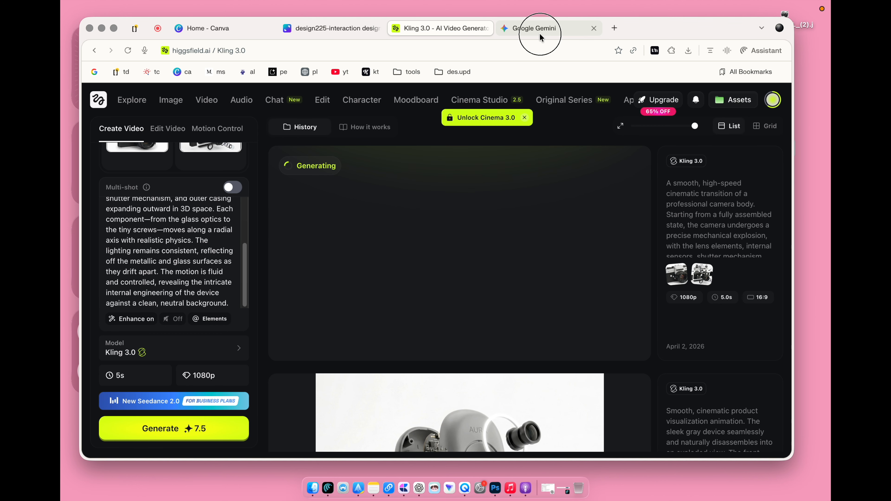
Switch to Gemini, start a fresh chat at gemini.google.com, and look over the tools available for the prompt.
click(533, 28)
drag(234, 51, 491, 50)
key(BackSpace)
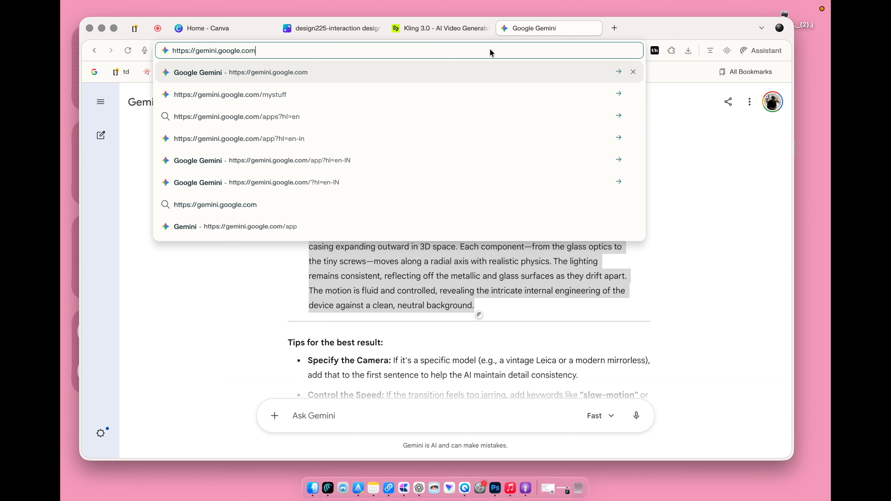
key(Return)
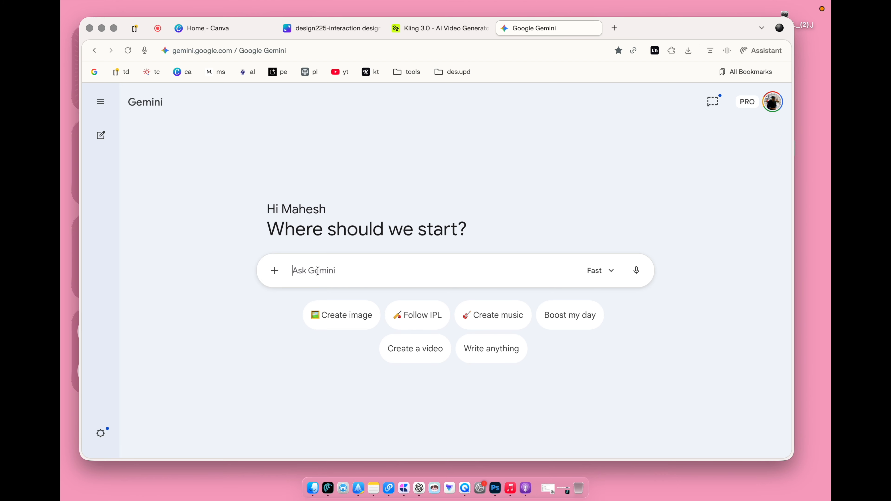
click(276, 273)
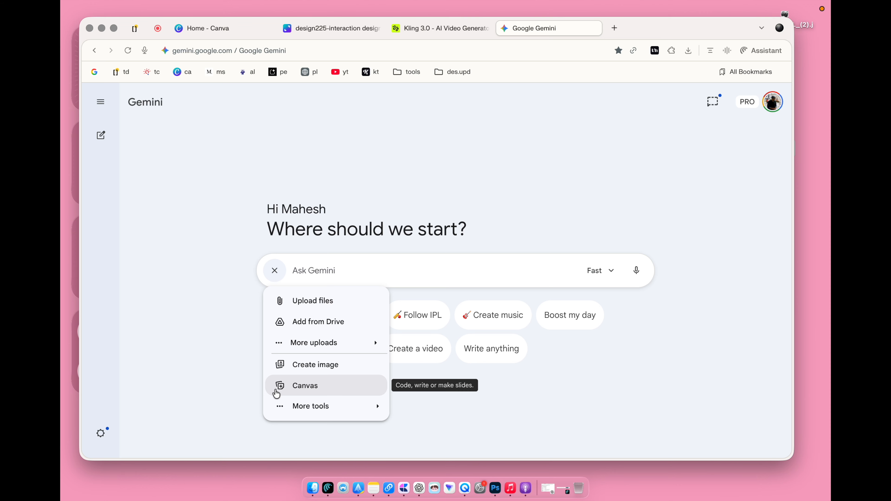
click(371, 268)
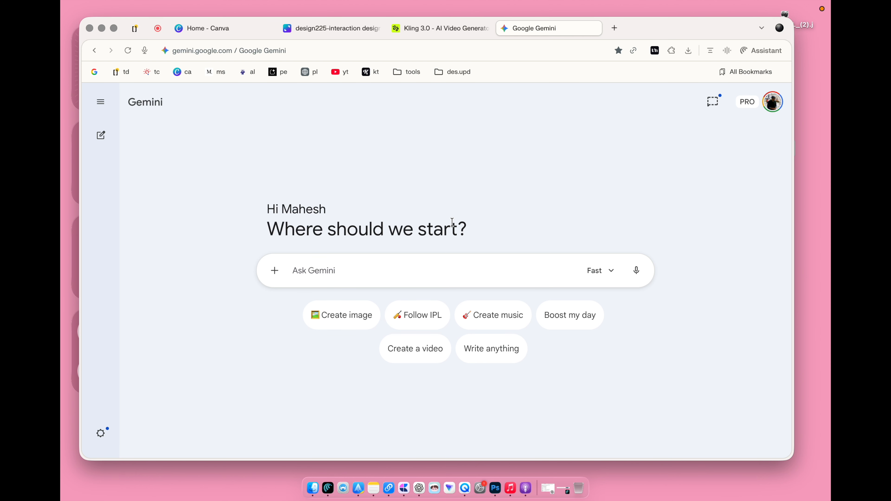
Open ChatGPT in a new tab and examine its additional prompt tools, such as Canvas.
click(614, 28)
text(chat)
key(Return)
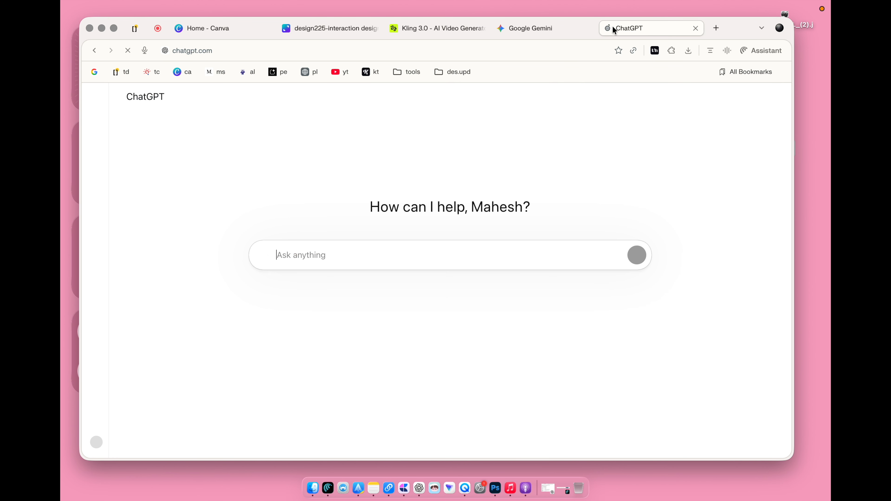
click(267, 260)
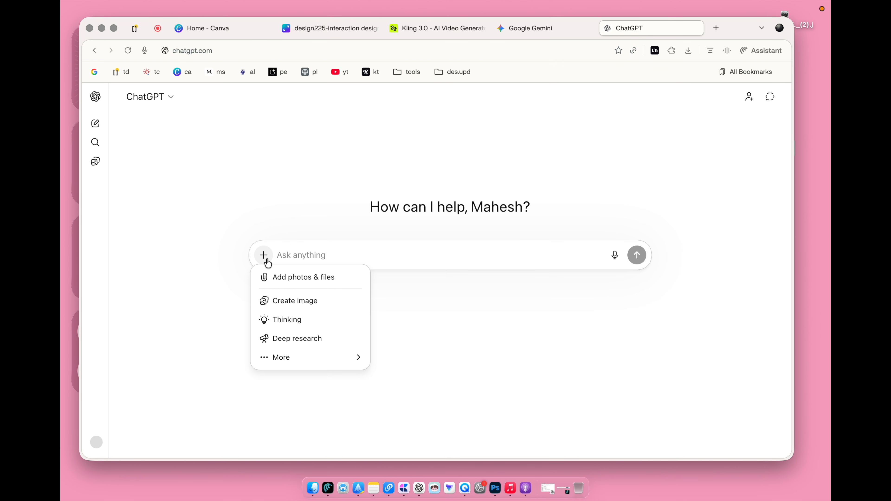
mouse_move(270, 361)
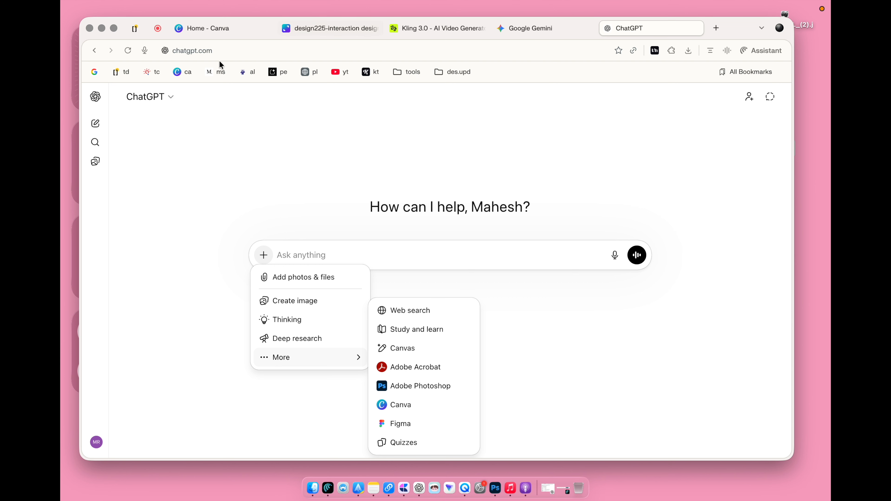
Return to Gemini to compare its prompt tools, and close the ChatGPT tab.
click(540, 28)
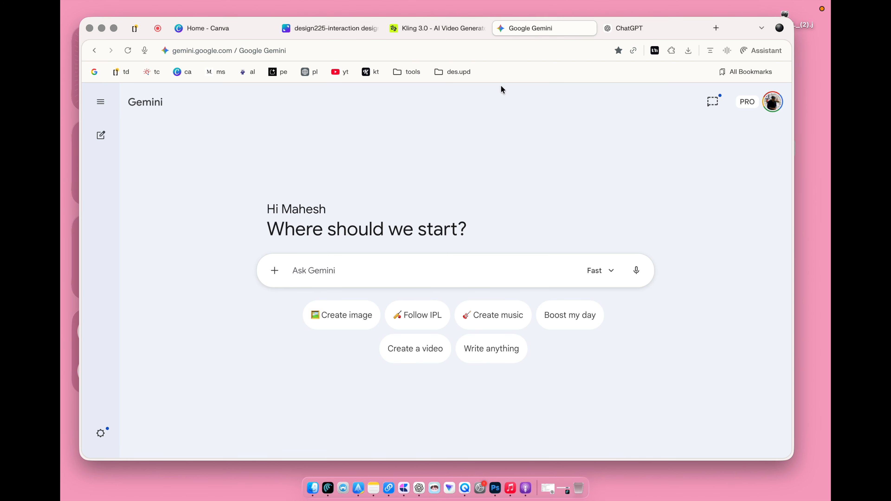
click(275, 279)
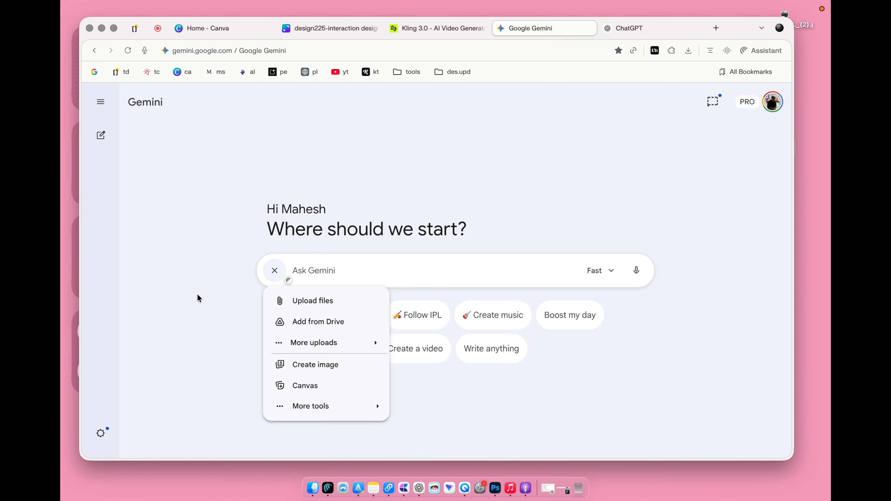
click(220, 259)
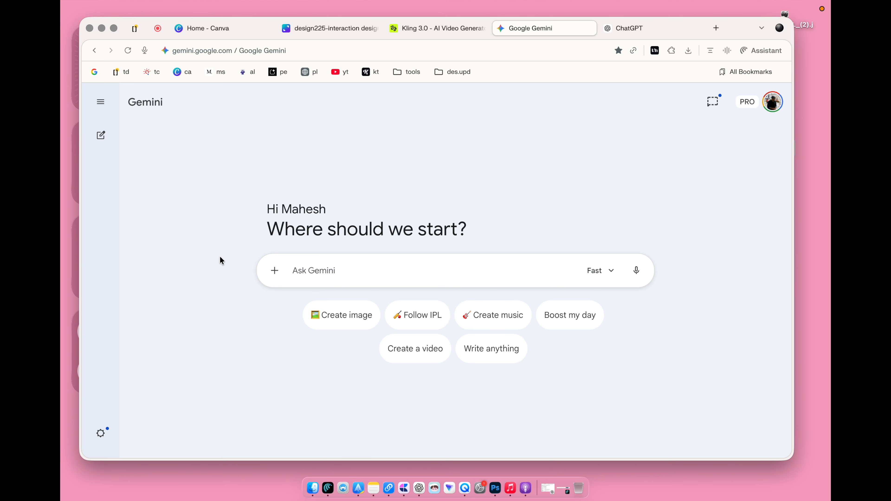
click(695, 27)
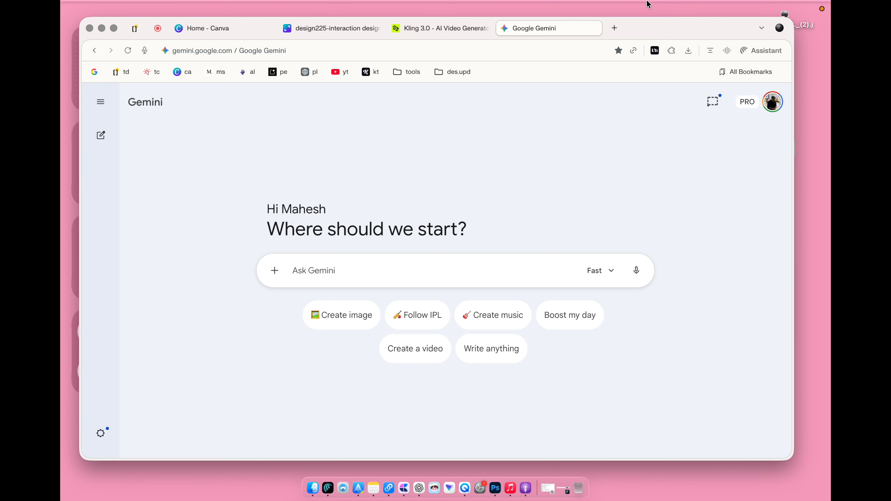
Enable Canvas for the new Gemini chat and begin the prompt "i want you to build a 3d-scrolling website homepage, wh".
click(275, 271)
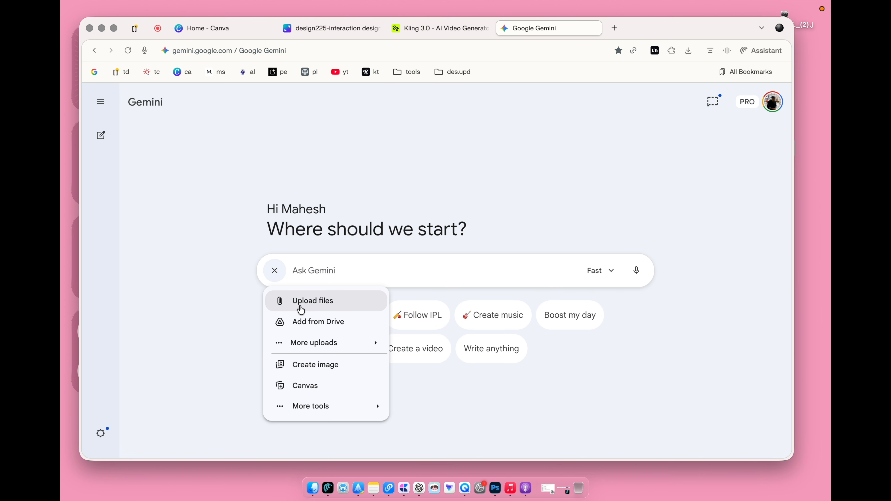
click(313, 392)
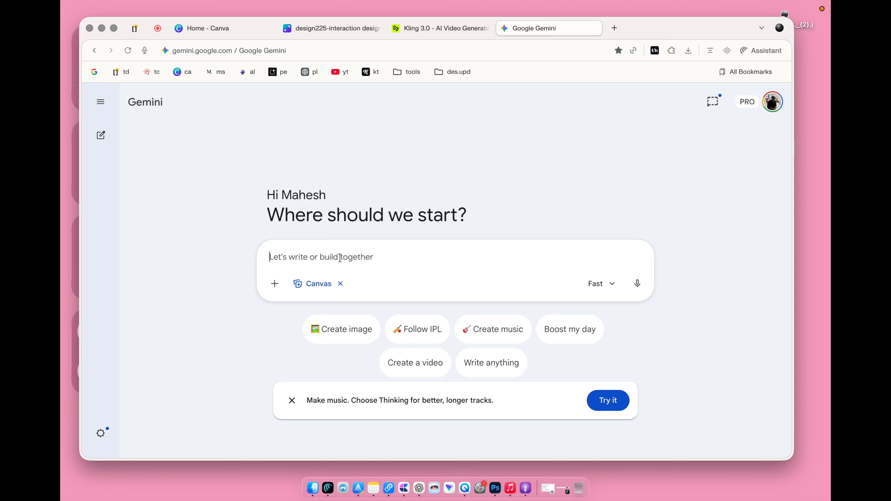
text(i want )
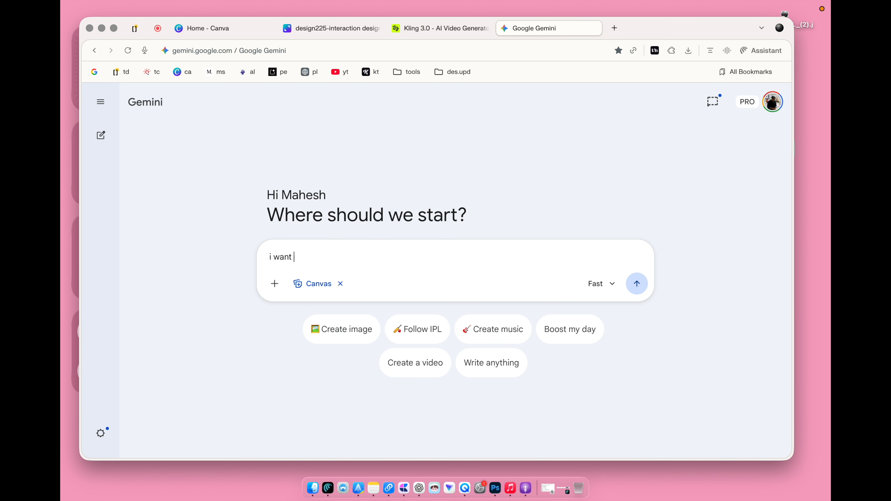
text(you to build a )
text(3d-scroll)
text(oin)
text(ing website )
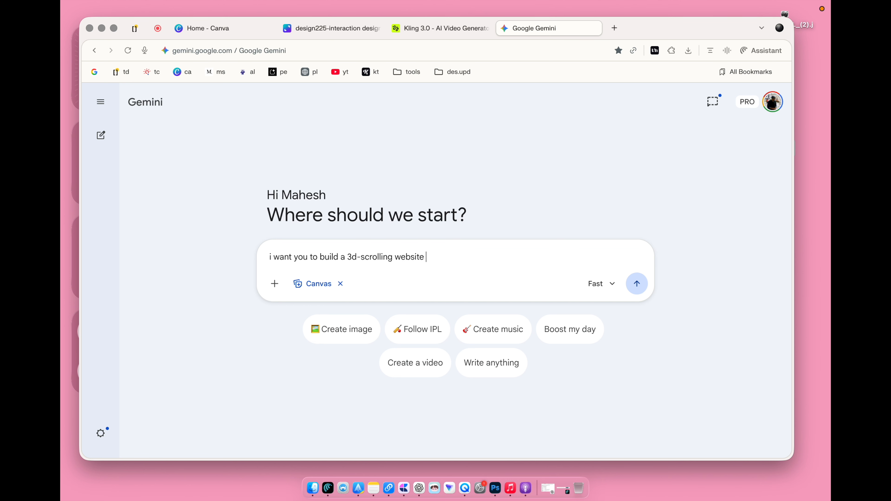
text(homepage, wh)
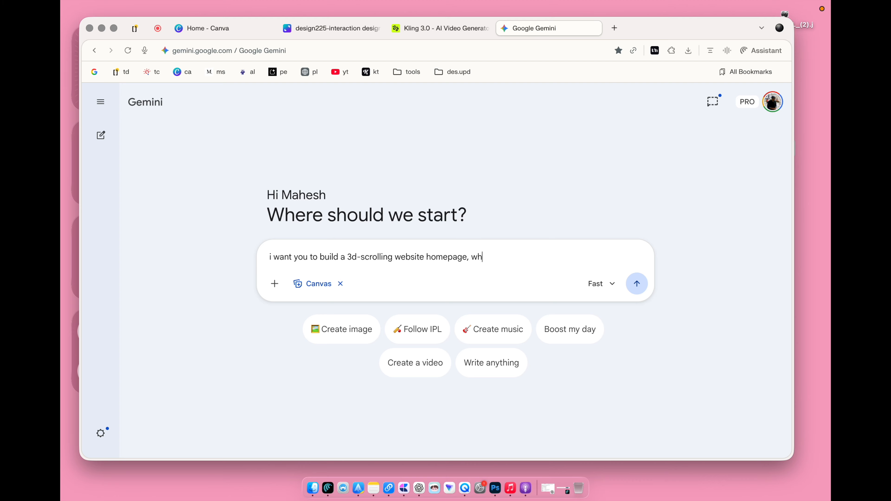